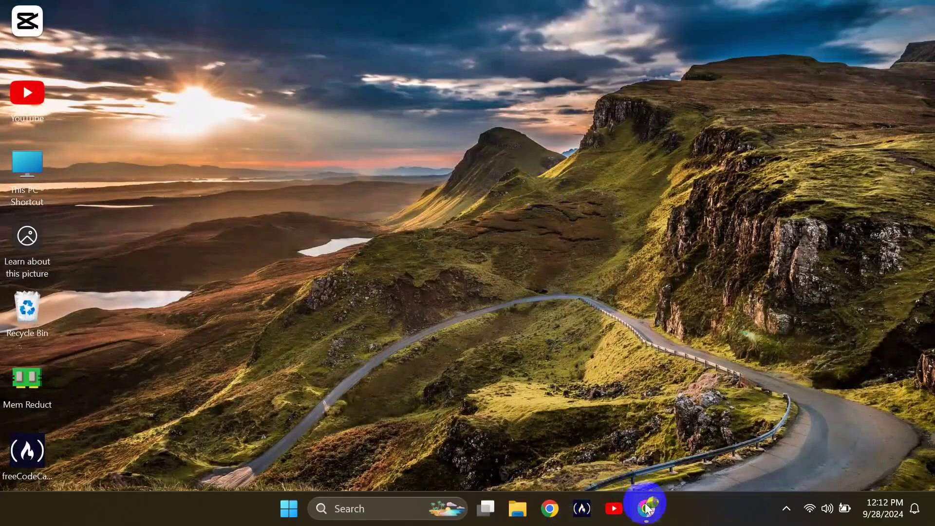
# Open Windows Settings from the Win+X menu and go to Apps > Installed apps.
pyautogui.rightClick(289, 509)
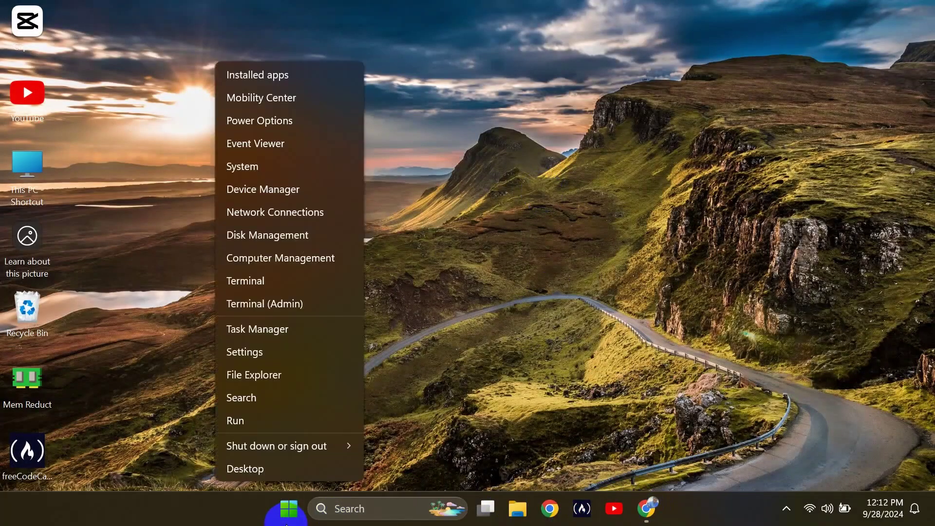
pyautogui.click(268, 353)
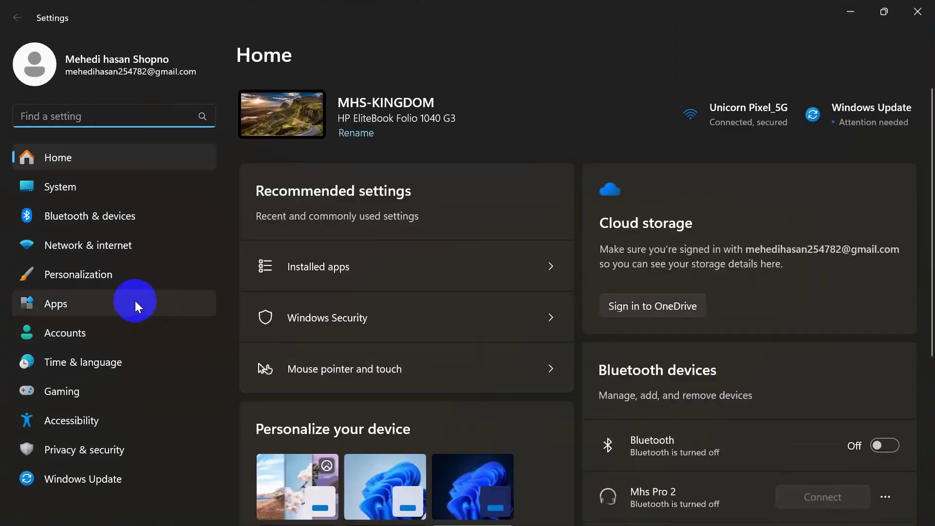
pyautogui.click(135, 300)
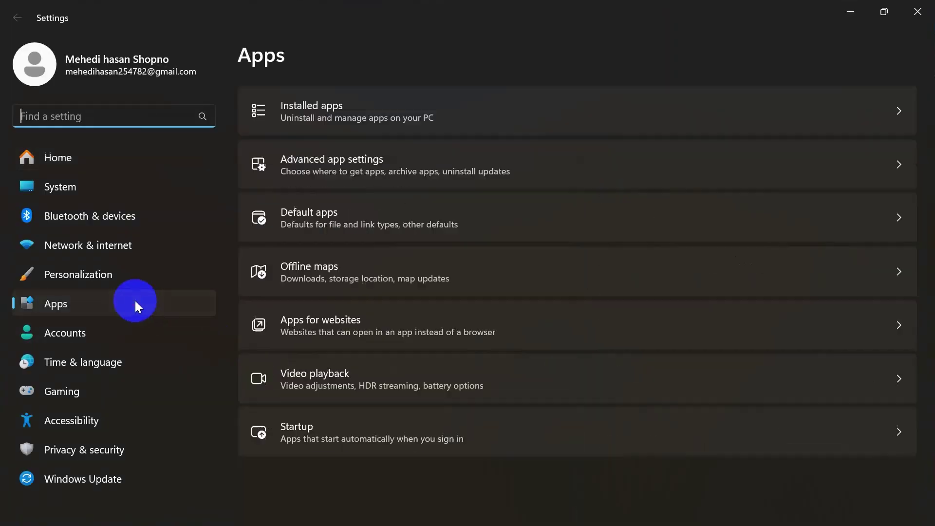
pyautogui.click(340, 121)
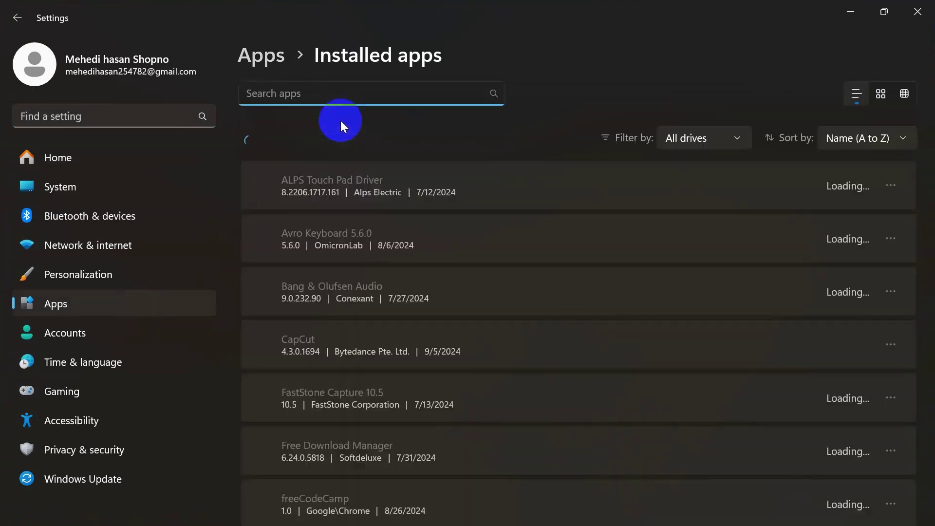
pyautogui.scroll(-3, 648, 202)
pyautogui.scroll(-5, 649, 201)
pyautogui.scroll(-4, 648, 201)
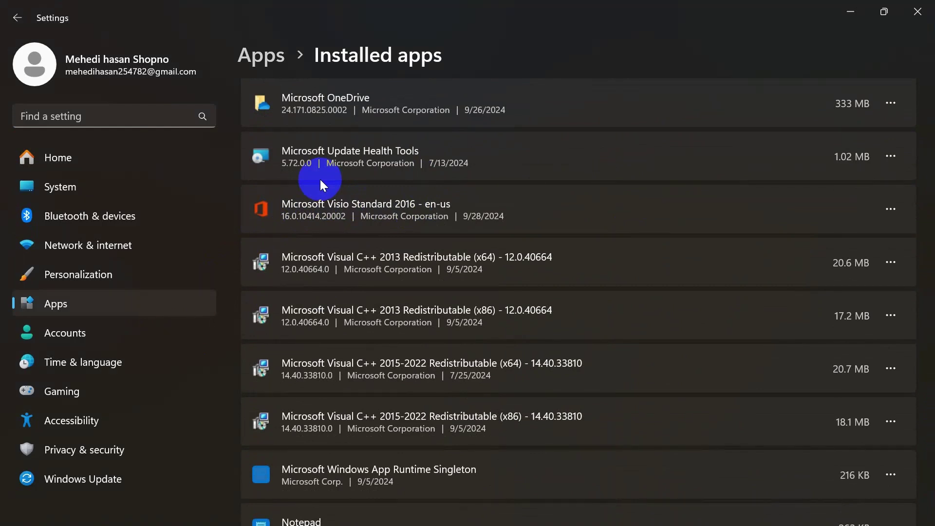
# Uninstall Microsoft Visio Standard 2016 with the Office uninstaller, then close Settings.
pyautogui.click(891, 210)
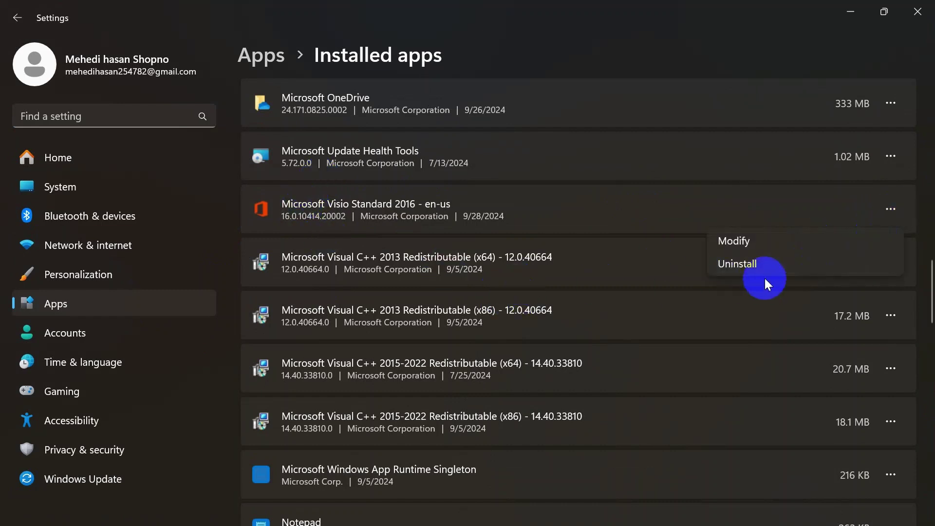
pyautogui.click(767, 262)
pyautogui.click(847, 287)
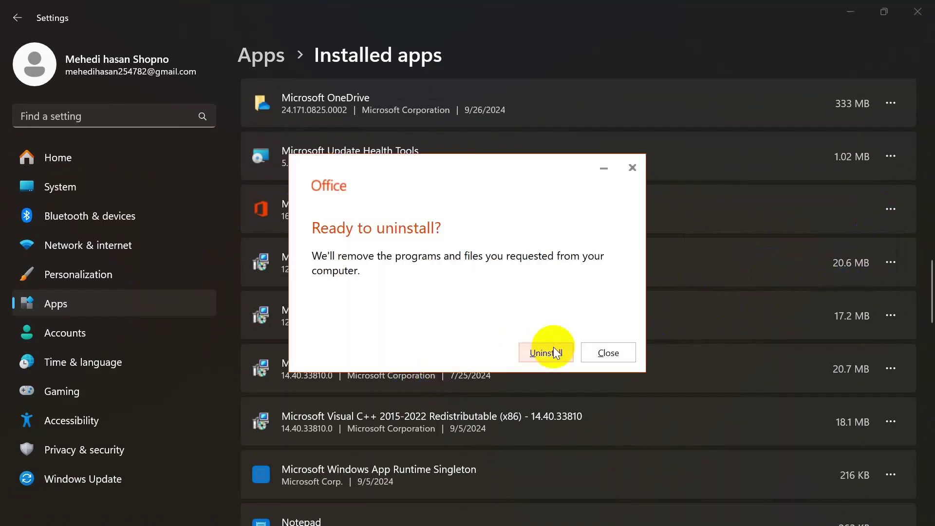
pyautogui.click(546, 353)
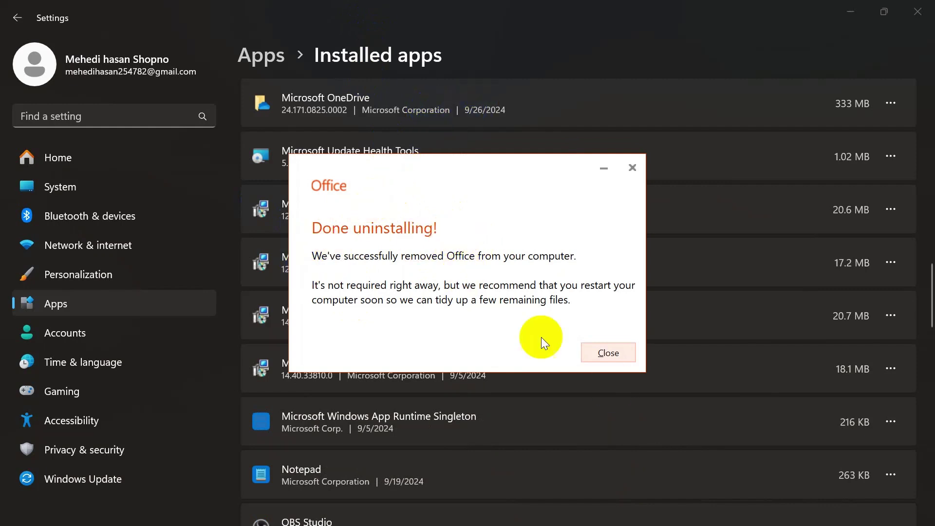
pyautogui.click(609, 353)
pyautogui.click(918, 13)
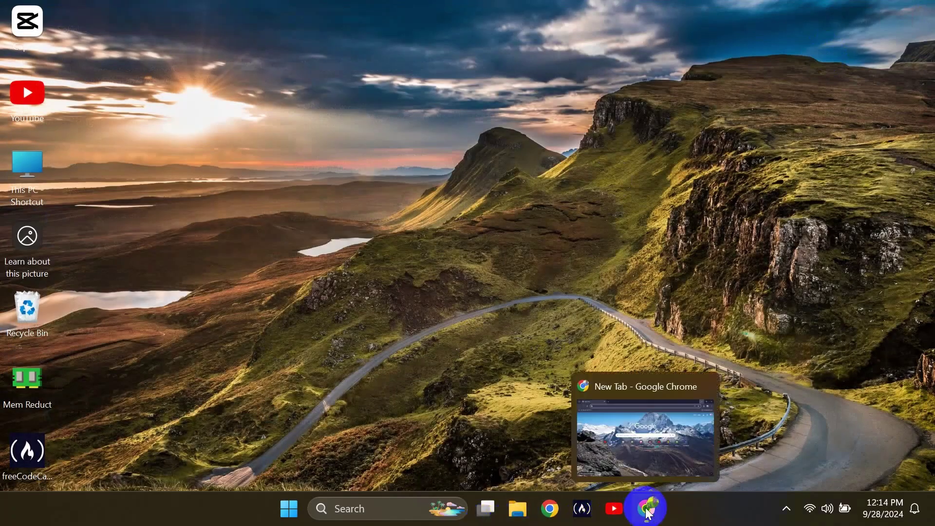
# Search 'office deployment tool' in Chrome and download it from Microsoft's Download Center.
pyautogui.click(647, 509)
pyautogui.click(243, 42)
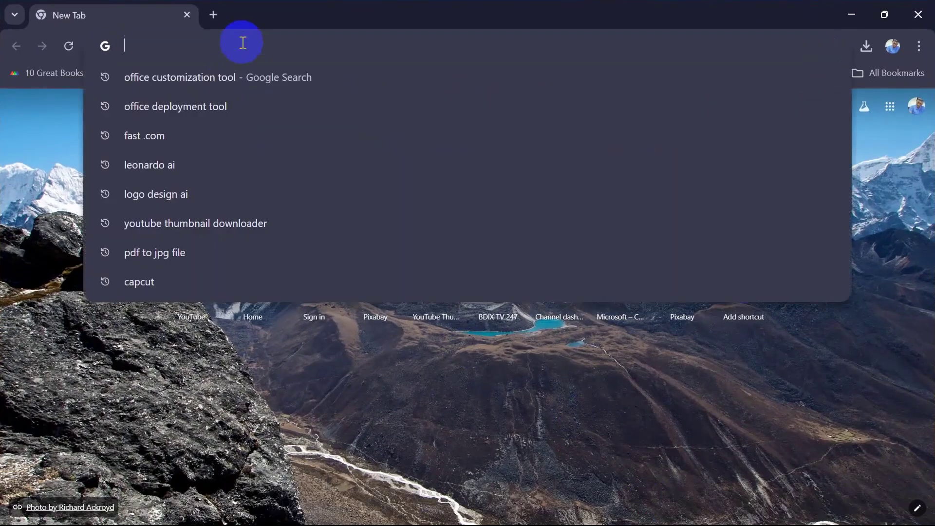
pyautogui.click(205, 111)
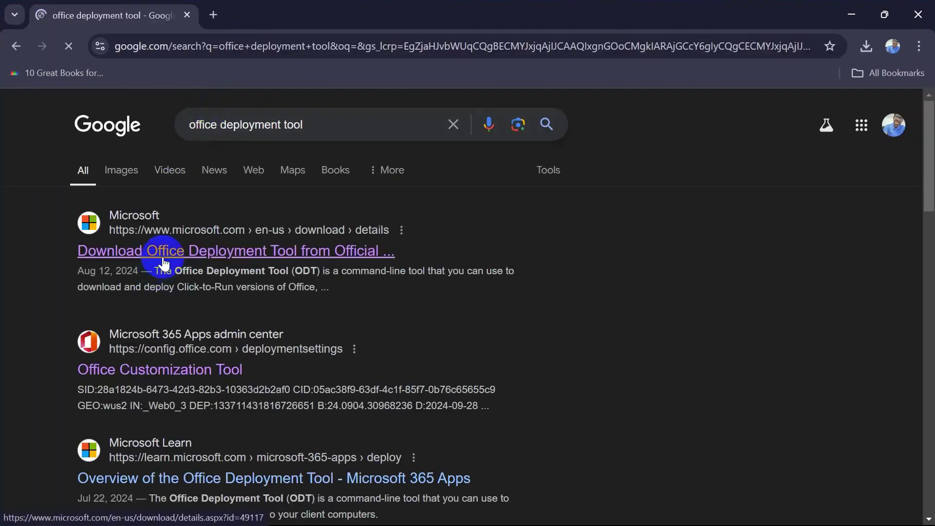
pyautogui.click(244, 261)
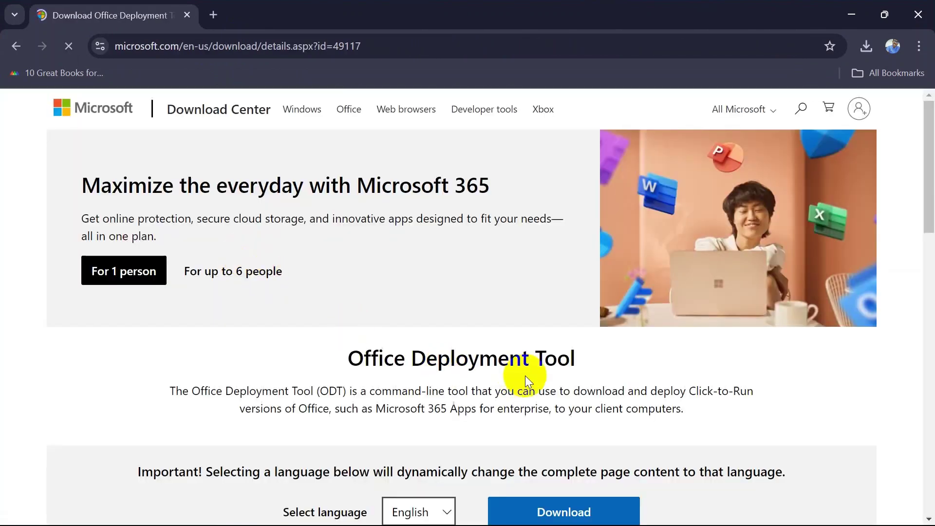
pyautogui.scroll(-3, 525, 375)
pyautogui.click(563, 292)
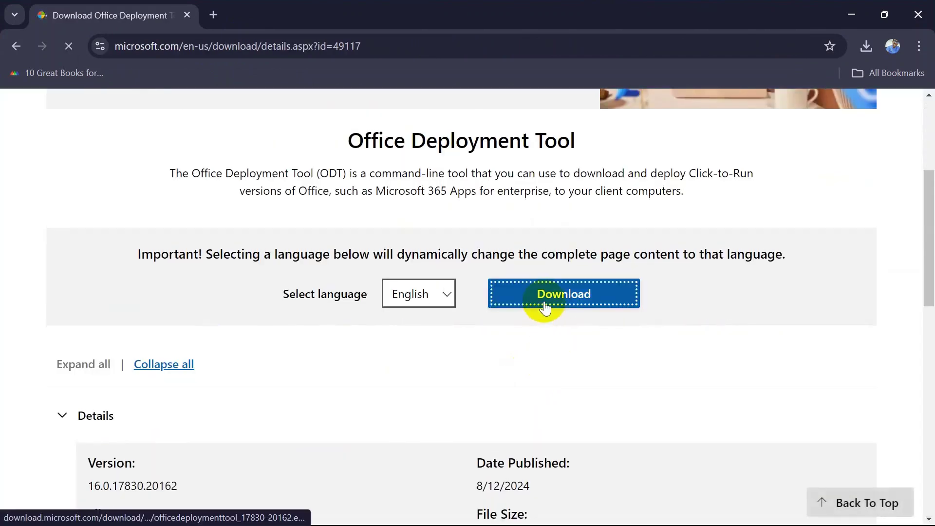
pyautogui.click(862, 47)
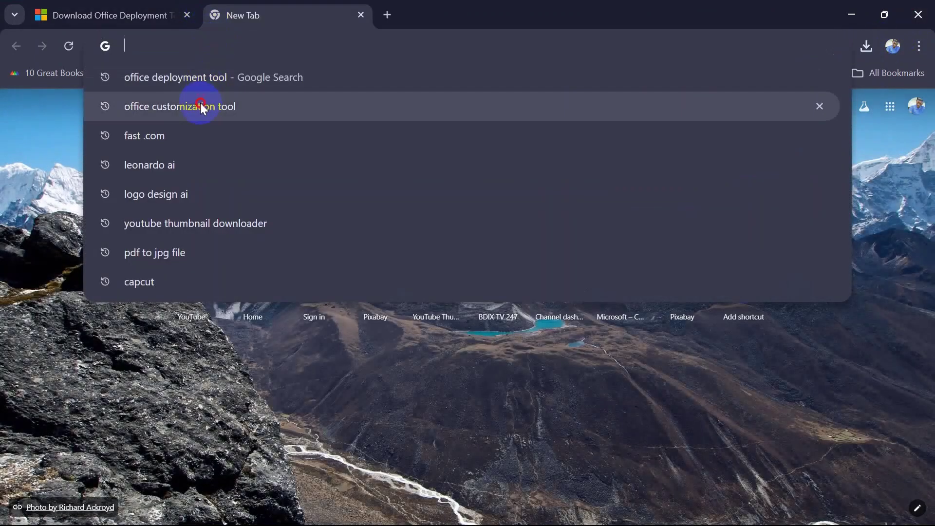
# Open the Office Customization Tool and choose Visio LTSC Standard 2021 - Volume License.
pyautogui.click(200, 107)
pyautogui.click(162, 255)
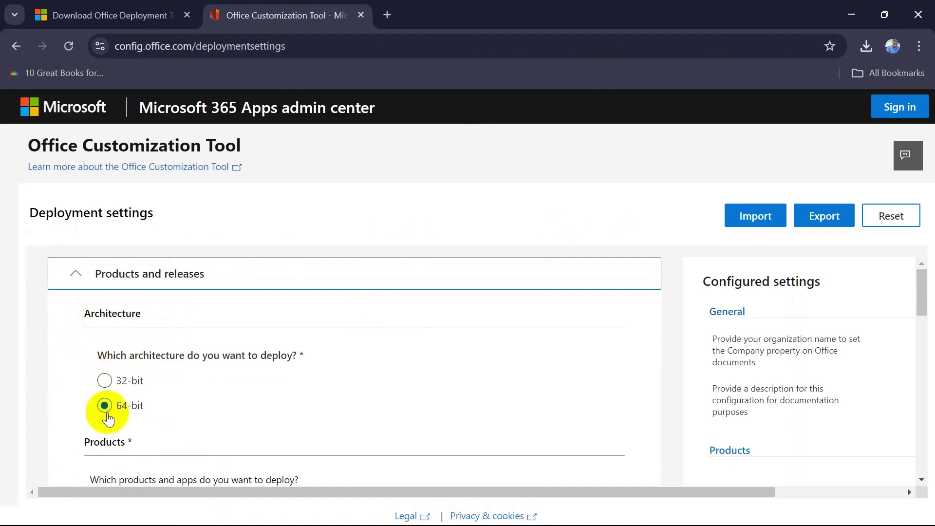
pyautogui.scroll(-3, 107, 380)
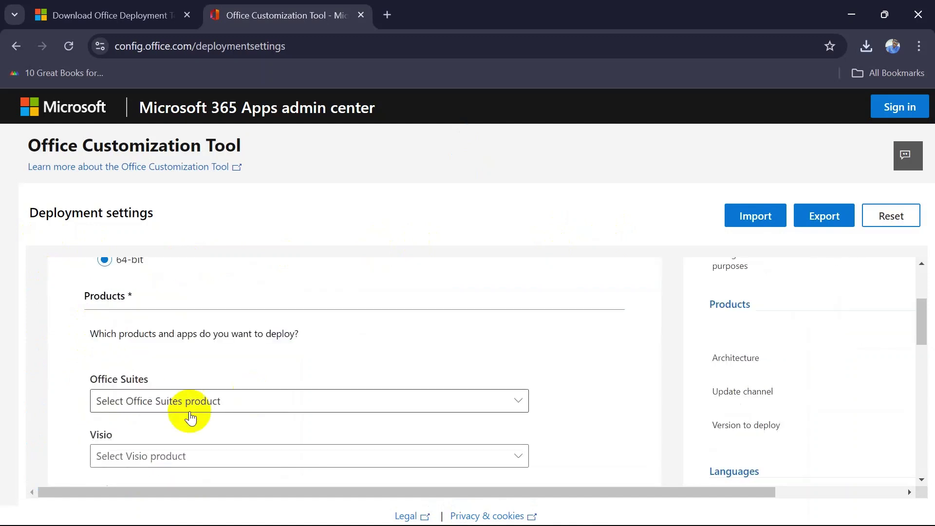
pyautogui.scroll(-2, 190, 409)
pyautogui.click(146, 310)
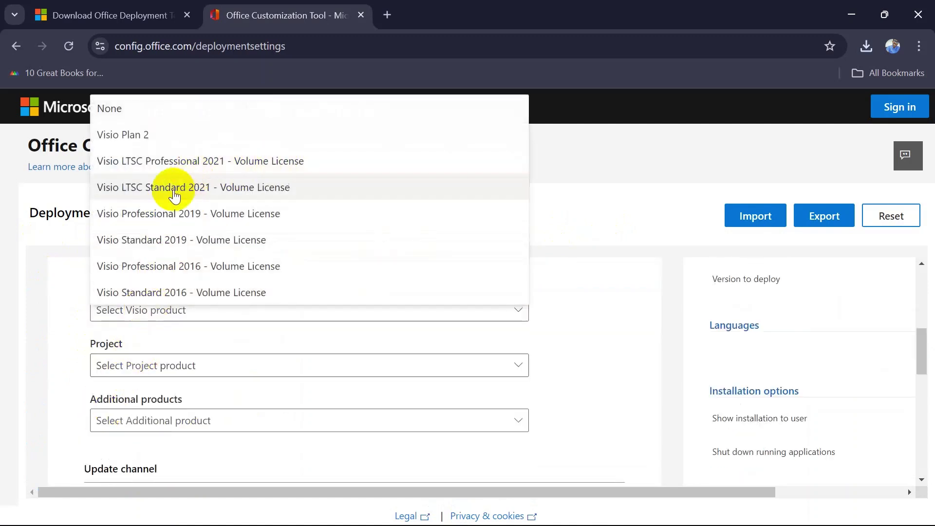
pyautogui.click(278, 196)
pyautogui.scroll(-3, 249, 350)
pyautogui.scroll(-2, 231, 371)
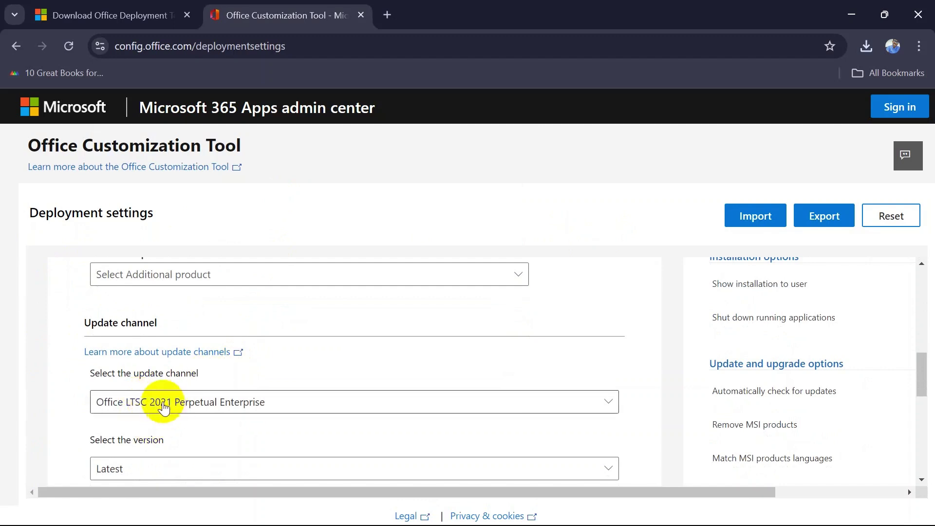
# Set the update channel to Office LTSC 2021 Perpetual Enterprise with the Latest version.
pyautogui.click(163, 404)
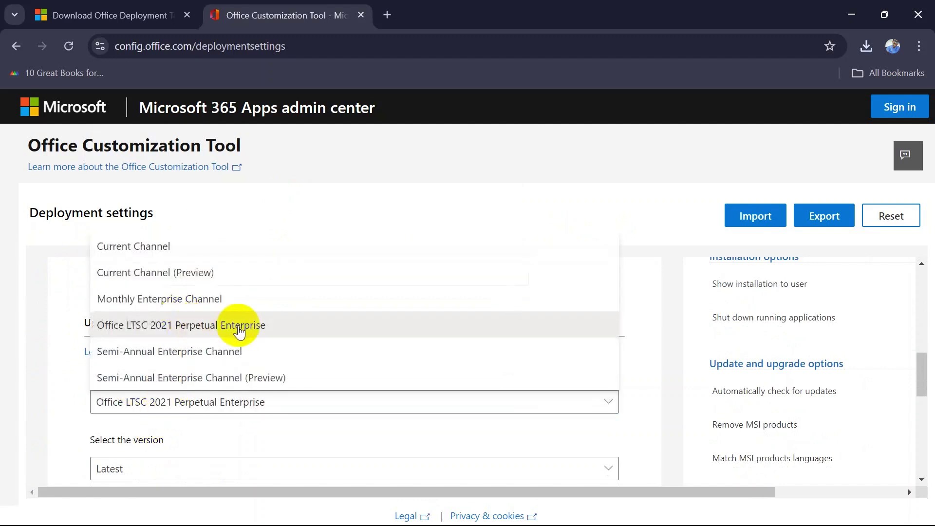
pyautogui.click(240, 330)
pyautogui.scroll(-1, 234, 380)
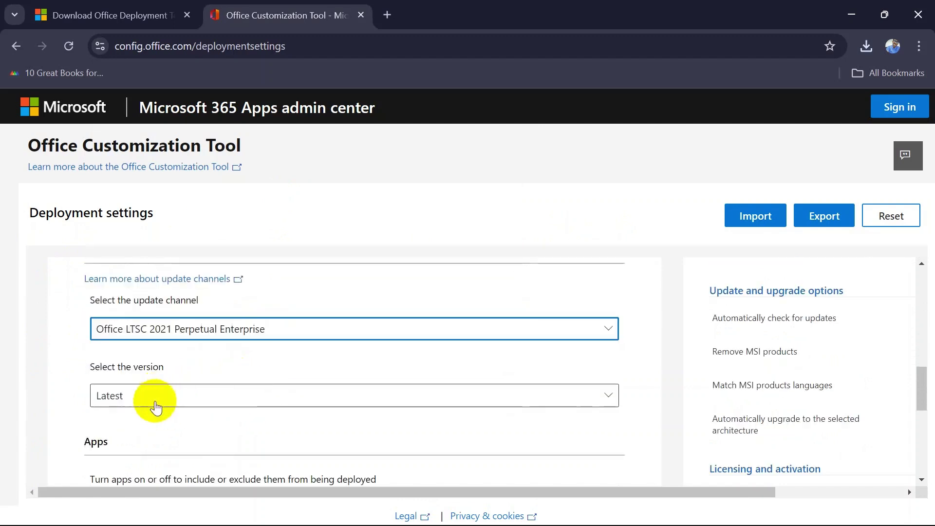
pyautogui.click(153, 395)
pyautogui.click(111, 421)
pyautogui.scroll(-2, 190, 395)
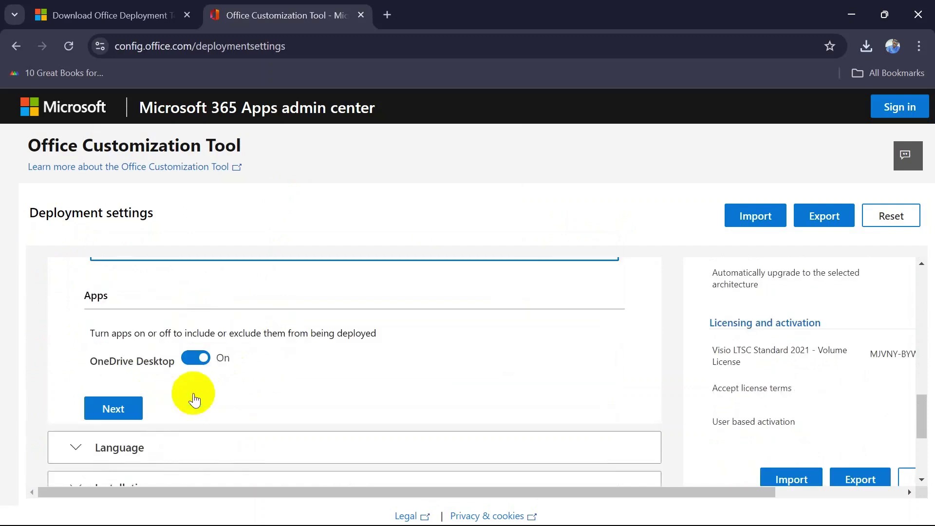
# Keep English (United States) as the primary language.
pyautogui.click(117, 408)
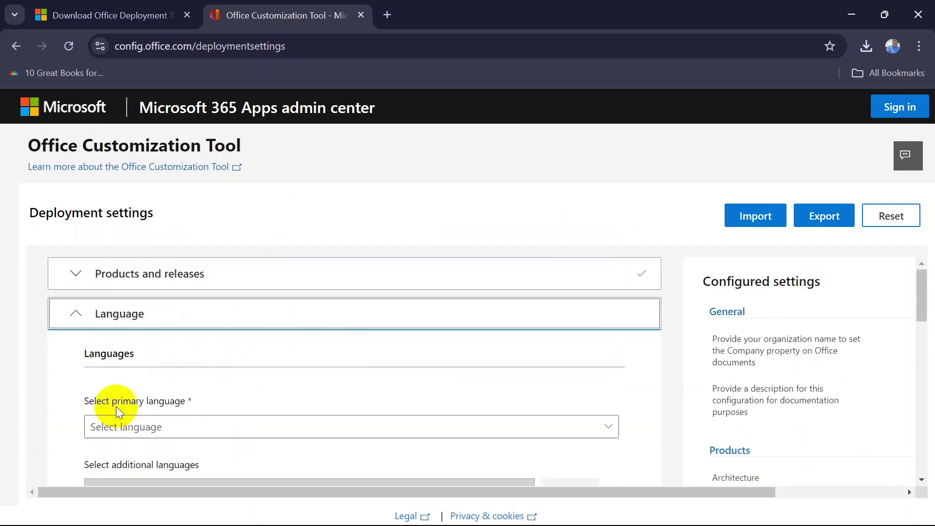
pyautogui.scroll(-1, 181, 400)
pyautogui.click(168, 285)
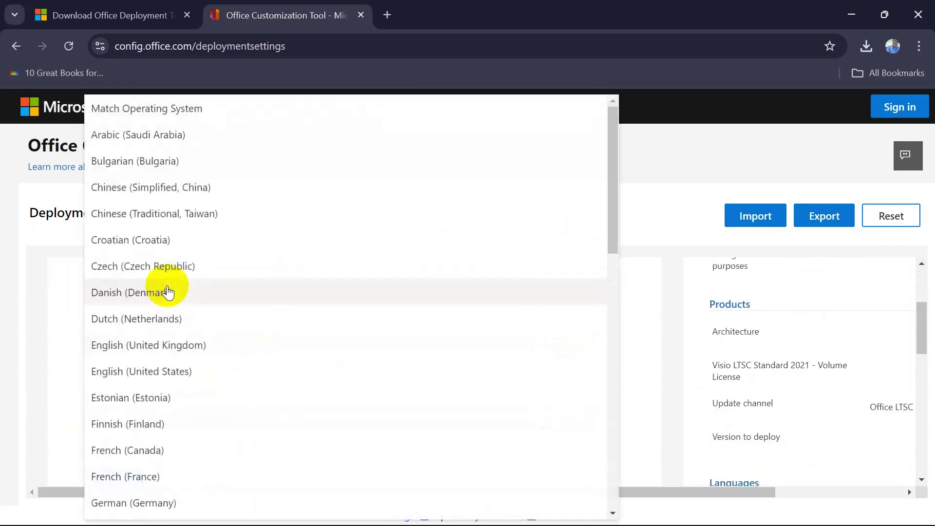
pyautogui.click(160, 369)
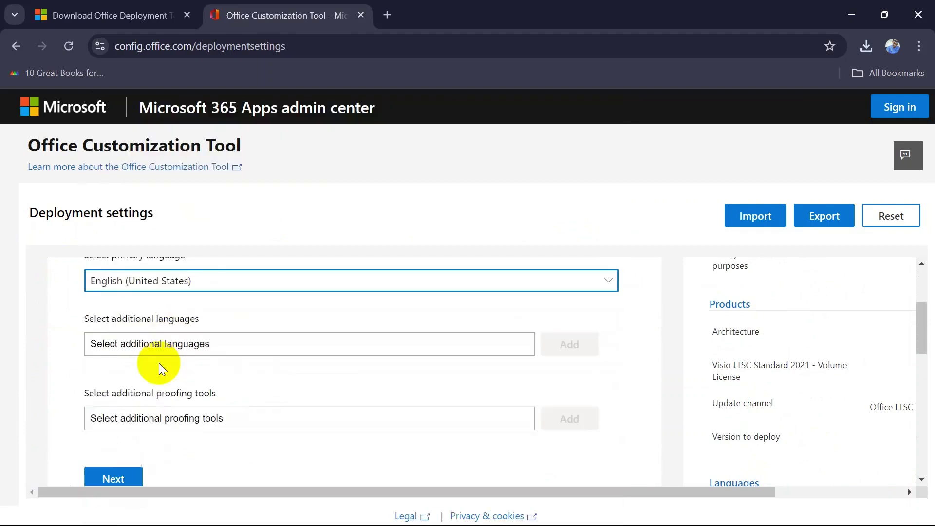
pyautogui.scroll(-2, 153, 374)
pyautogui.click(117, 406)
pyautogui.scroll(-5, 152, 397)
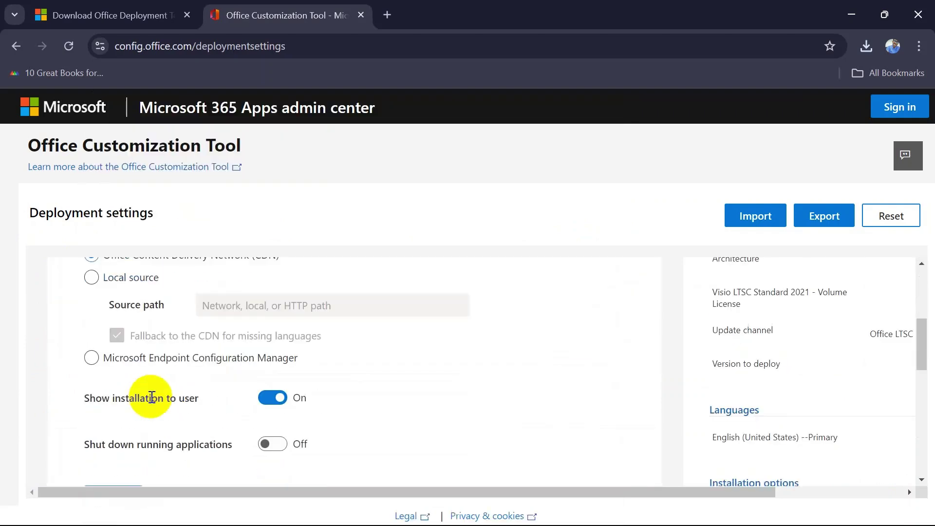
pyautogui.scroll(-5, 152, 398)
# Turn off uninstalling MSI versions of Office and finish the remaining deployment pages.
pyautogui.click(113, 279)
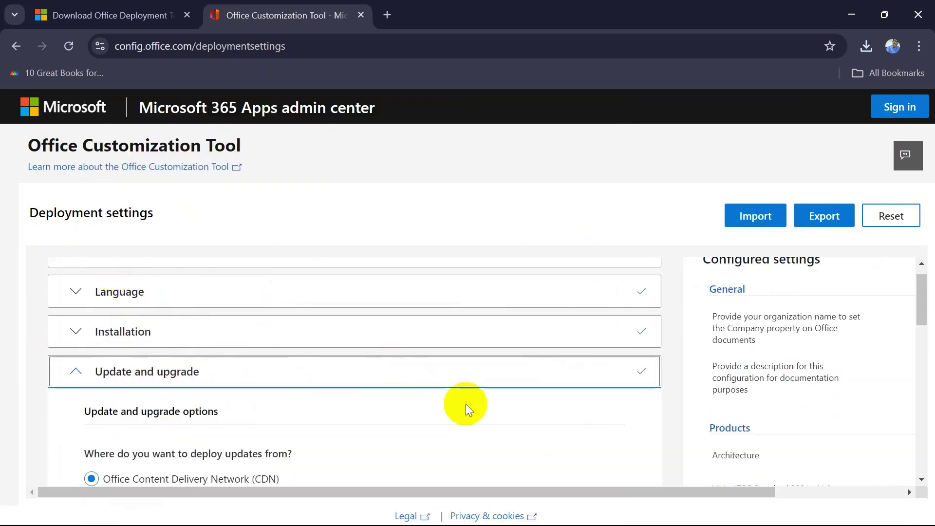
pyautogui.scroll(-4, 466, 402)
pyautogui.click(435, 395)
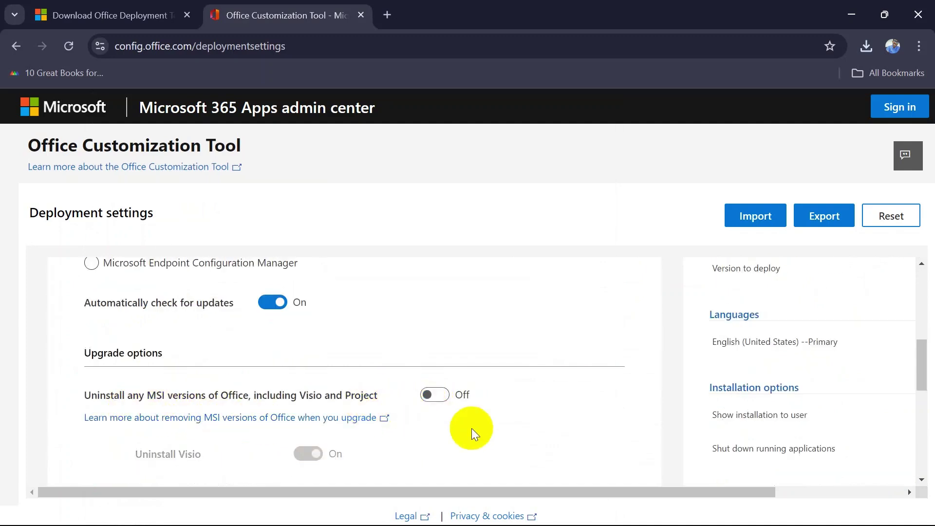
pyautogui.scroll(-5, 470, 431)
pyautogui.scroll(-3, 358, 445)
pyautogui.click(117, 420)
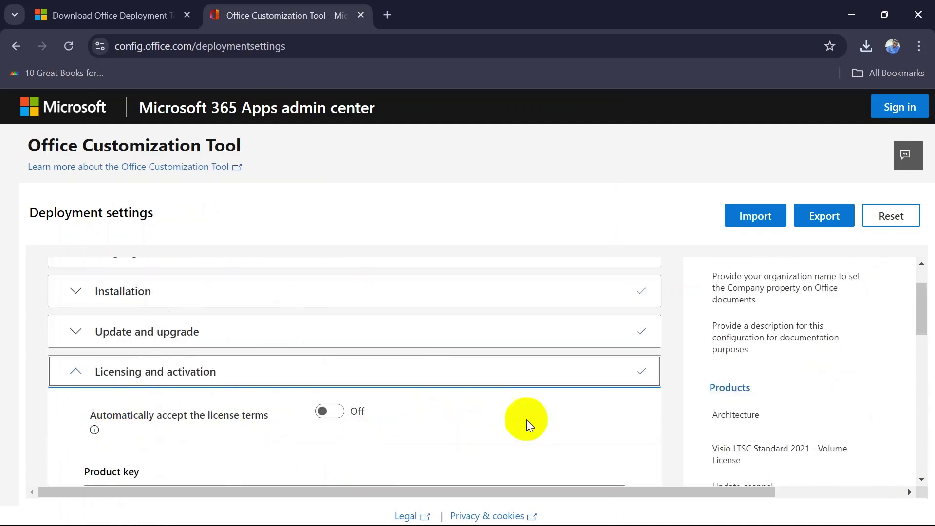
pyautogui.scroll(-5, 526, 422)
pyautogui.scroll(-3, 482, 427)
pyautogui.click(113, 356)
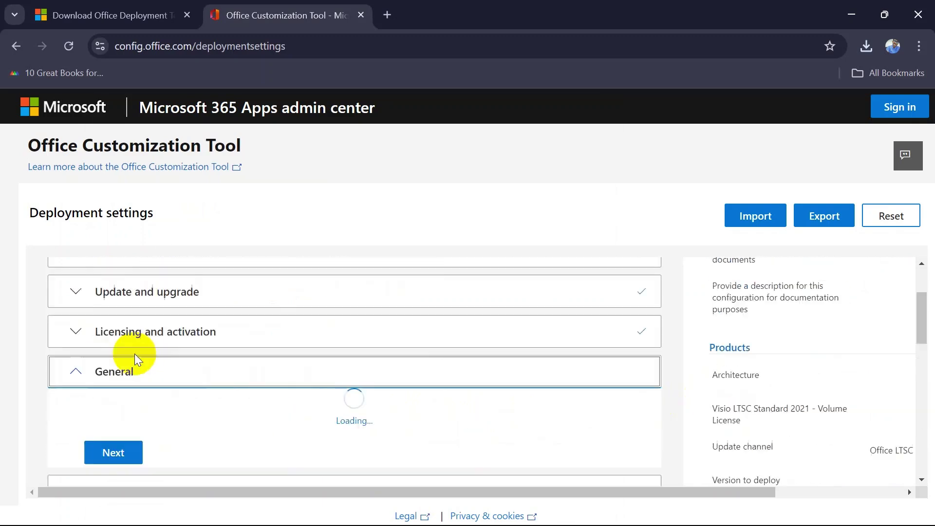
pyautogui.scroll(-5, 628, 355)
pyautogui.scroll(-3, 504, 350)
pyautogui.scroll(2, 176, 299)
pyautogui.click(117, 362)
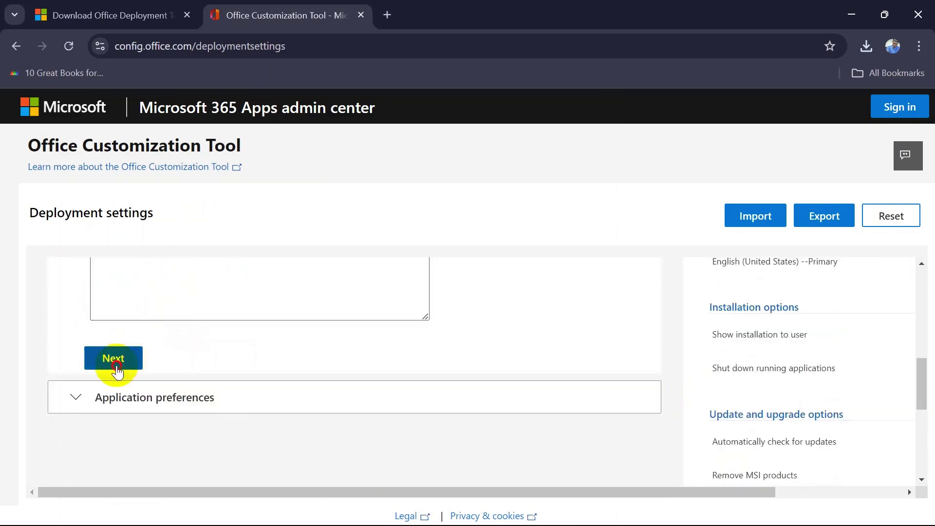
pyautogui.scroll(-5, 672, 431)
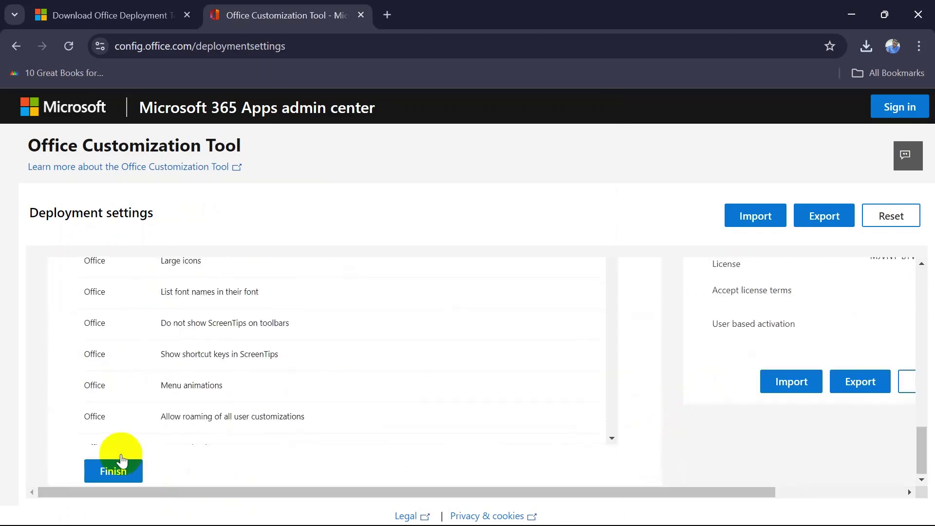
pyautogui.click(117, 467)
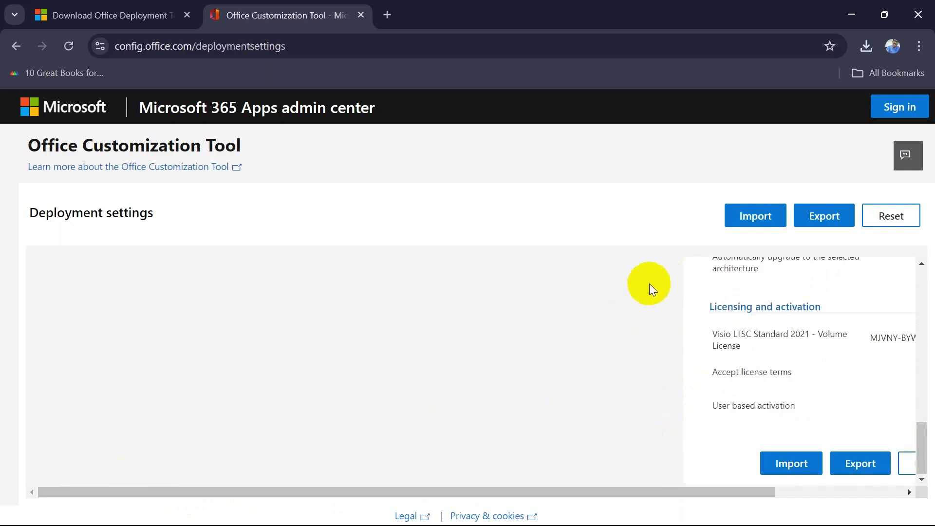
# Accept the license terms and export the settings as Configuration.xml.
pyautogui.click(824, 216)
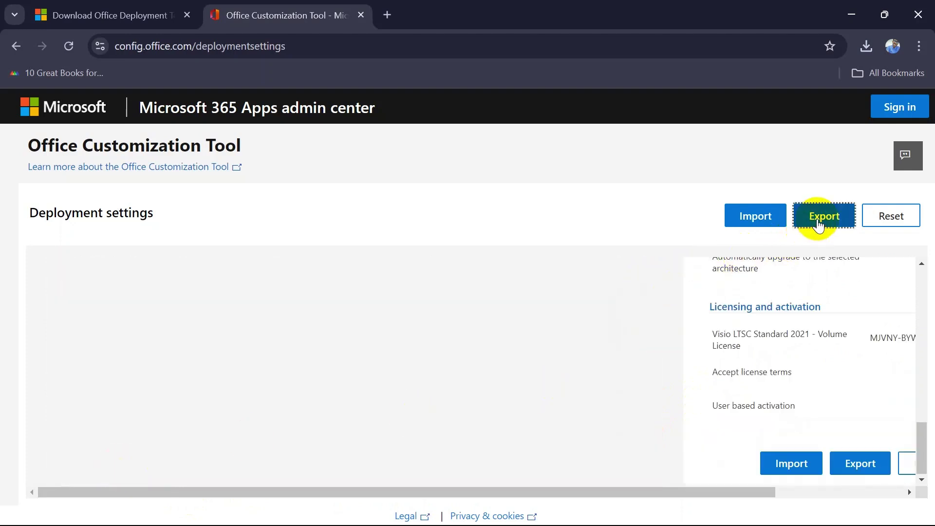
pyautogui.click(497, 364)
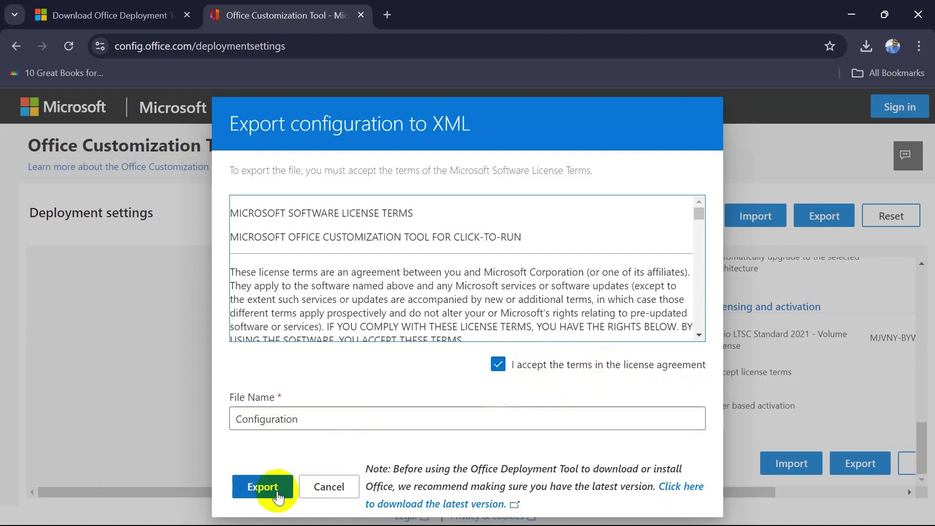
pyautogui.click(262, 486)
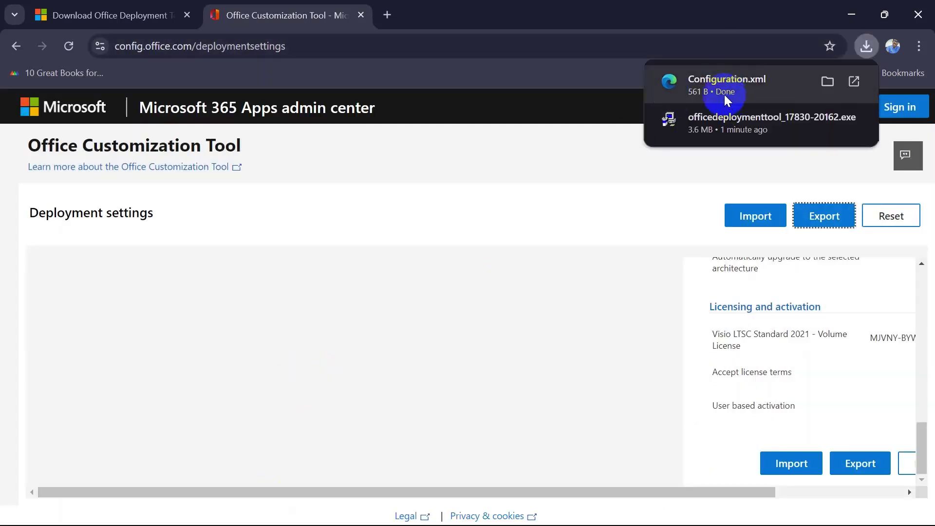
pyautogui.click(849, 18)
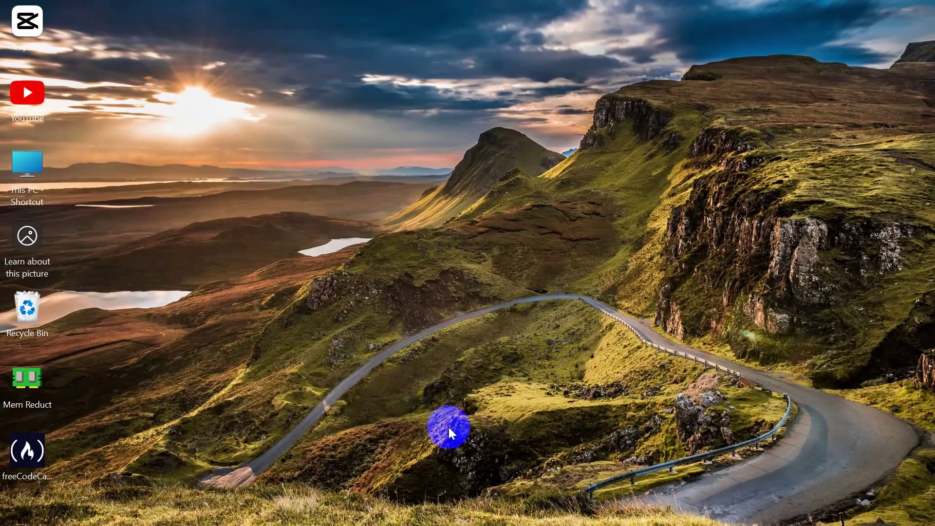
# Create a folder on the desktop with New > Folder and name it 'Visio 2021 standard'.
pyautogui.rightClick(449, 427)
pyautogui.click(624, 314)
pyautogui.write('Visi')
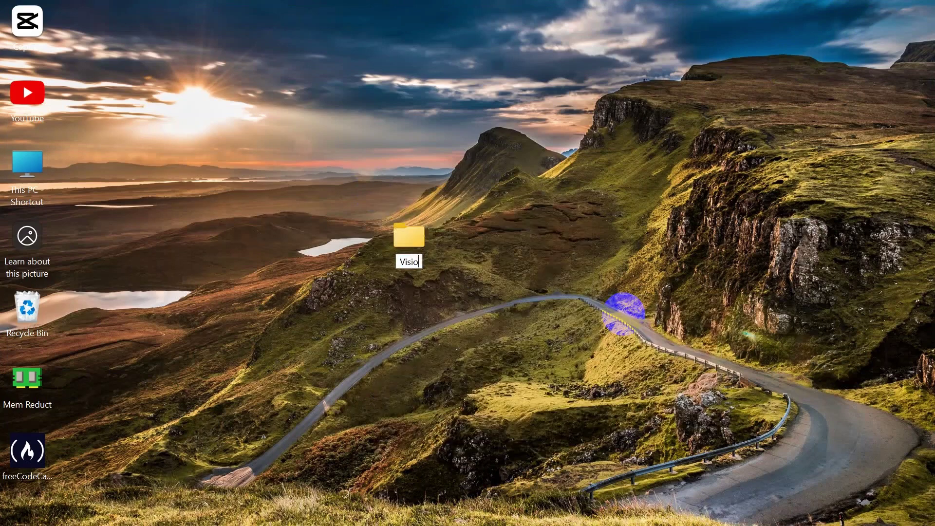
pyautogui.write('o 2021 ')
pyautogui.write('standard')
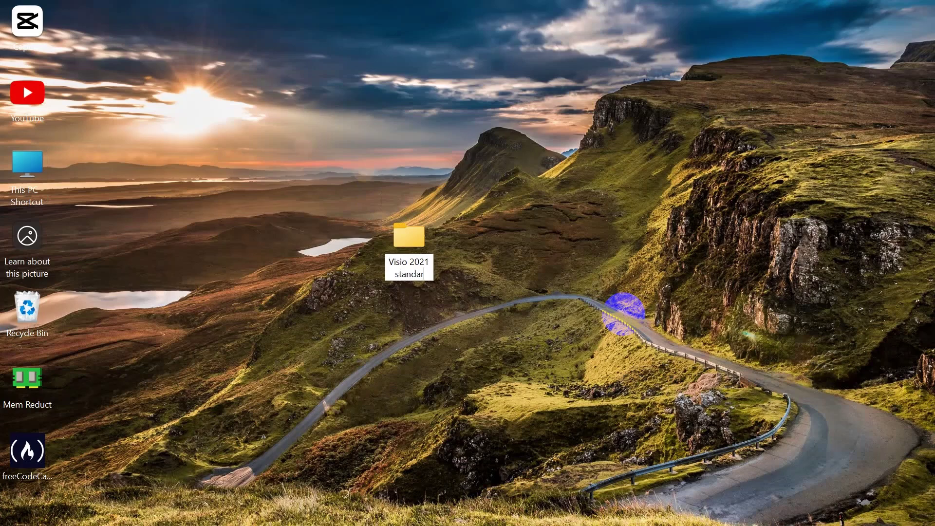
pyautogui.click(623, 315)
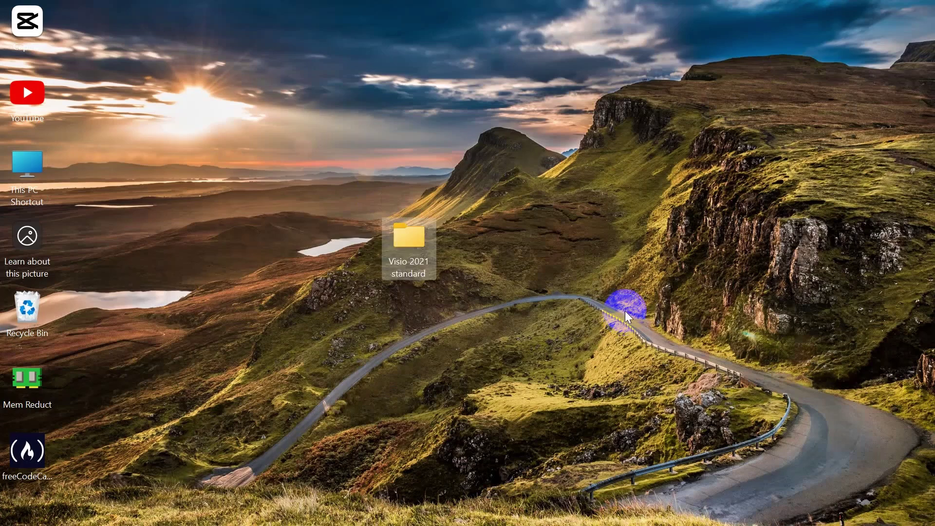
# Select Configuration and officedeploymenttool in the Downloads folder.
pyautogui.doubleClick(47, 152)
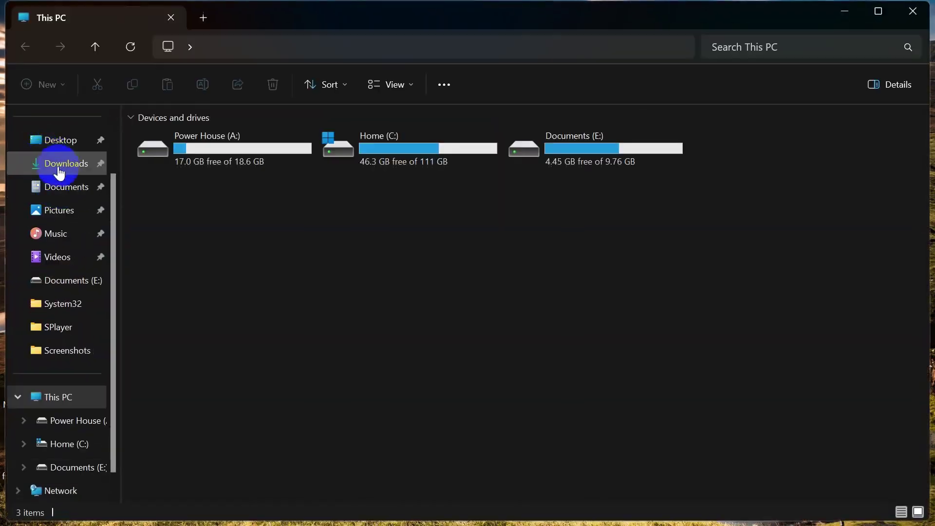
pyautogui.click(66, 163)
pyautogui.click(149, 138)
pyautogui.click(716, 173)
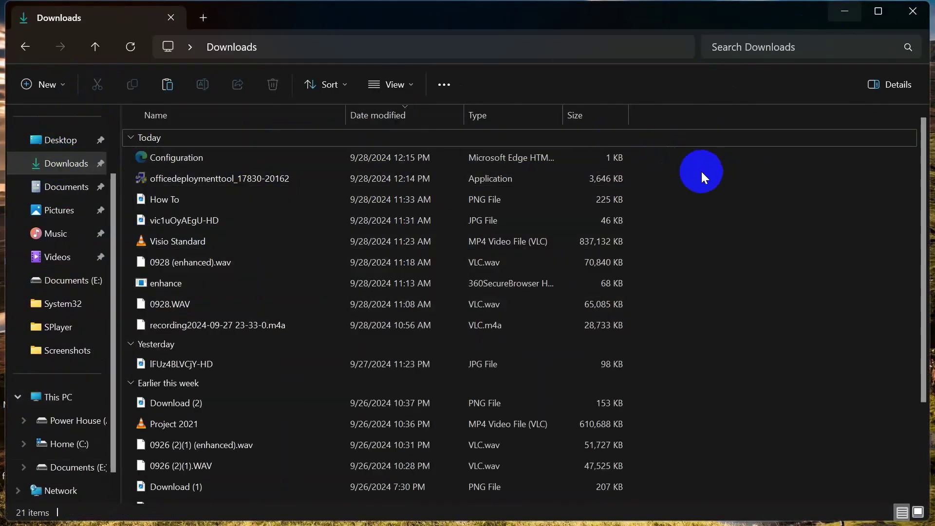
pyautogui.click(529, 158)
pyautogui.keyDown('ctrl'); pyautogui.click(528, 176); pyautogui.keyUp('ctrl')
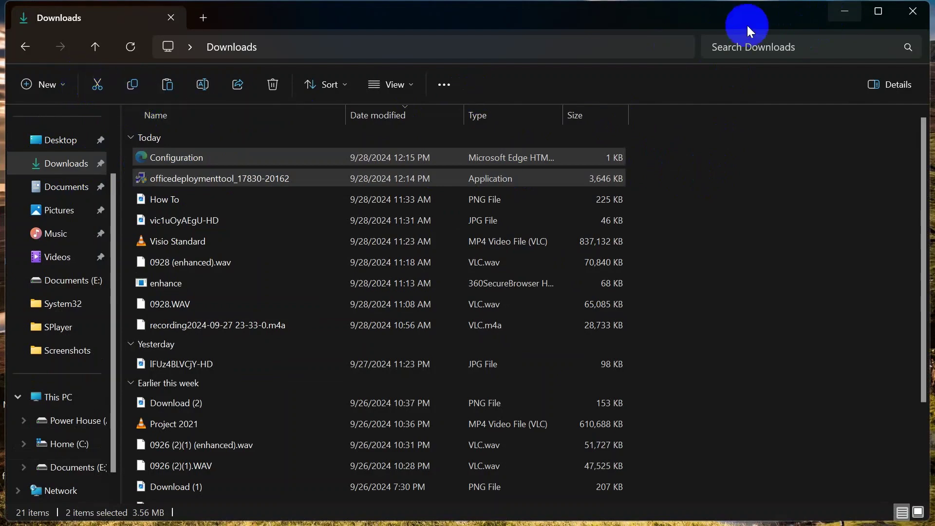
# Paste both files into the Visio 2021 standard desktop folder.
pyautogui.click(847, 11)
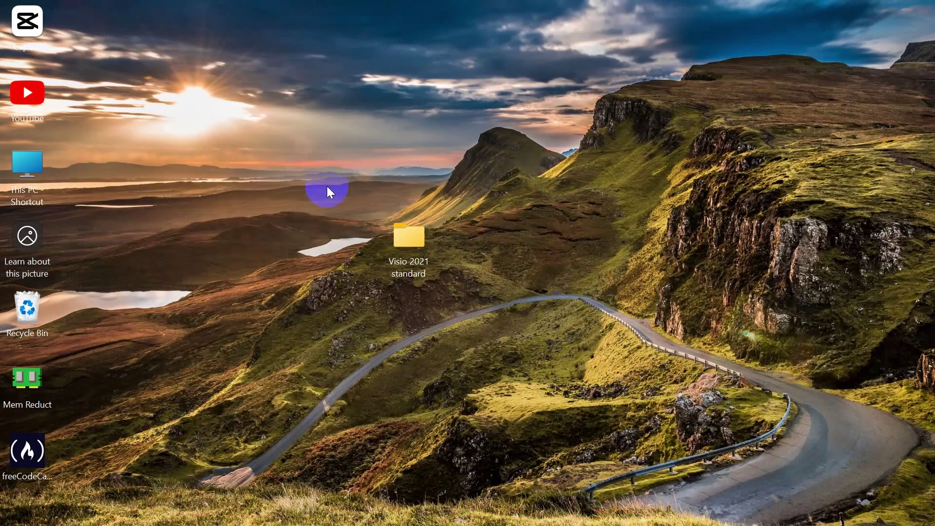
pyautogui.doubleClick(405, 245)
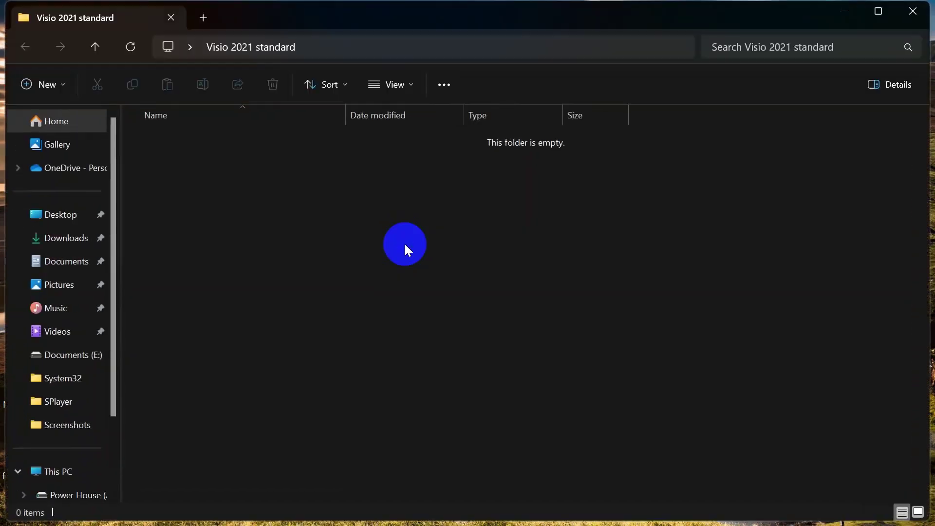
pyautogui.hotkey('ctrl', 'v')
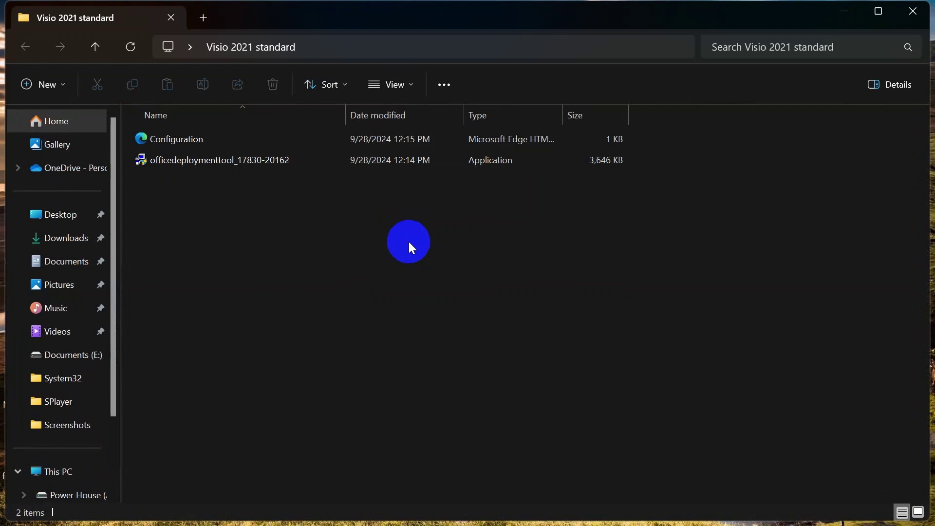
# Run the Office Deployment Tool, accept its license, and extract into Visio 2021 standard.
pyautogui.doubleClick(176, 164)
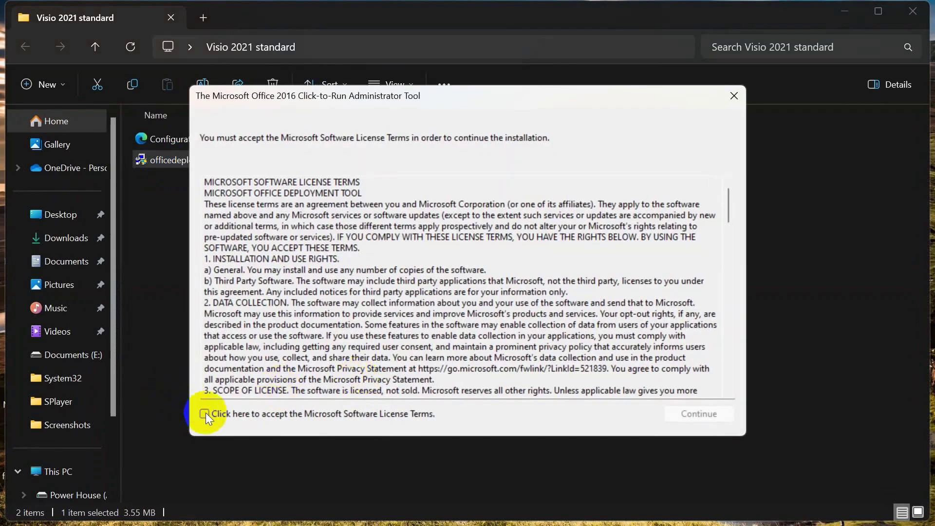
pyautogui.click(205, 413)
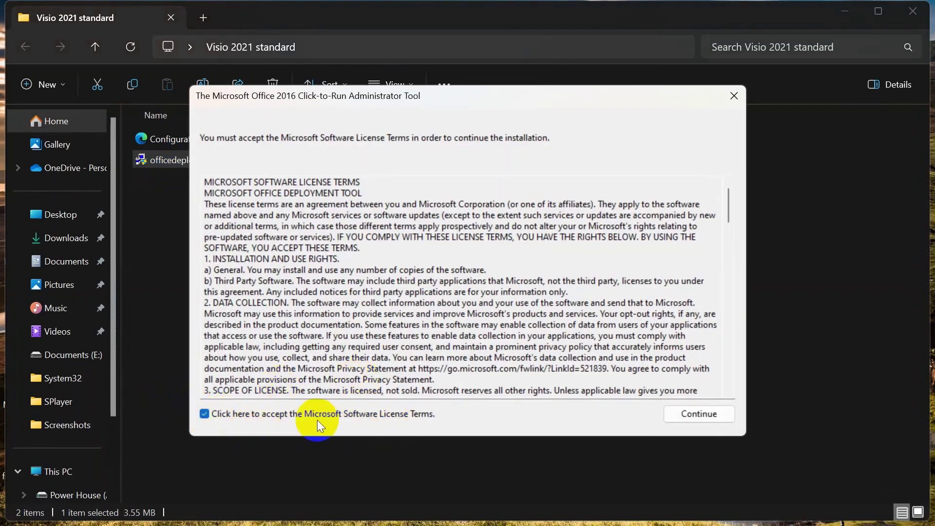
pyautogui.click(699, 414)
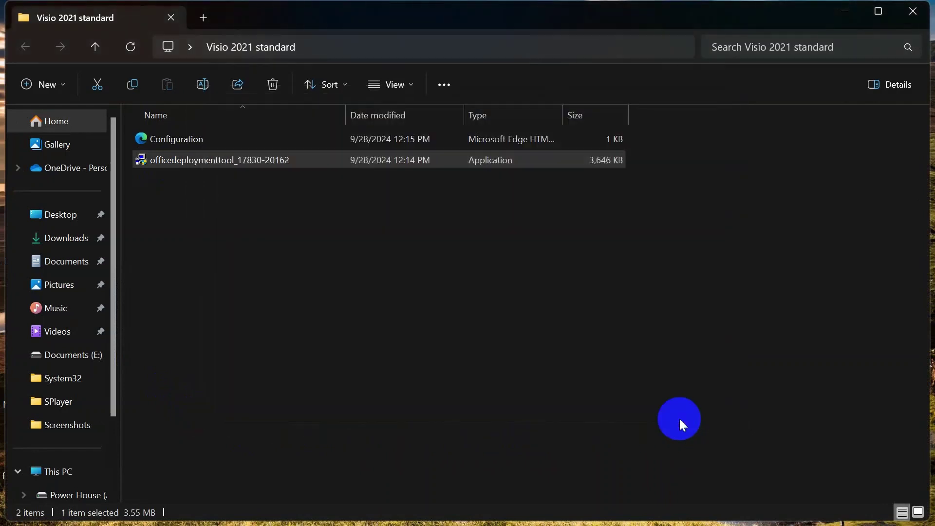
pyautogui.click(429, 406)
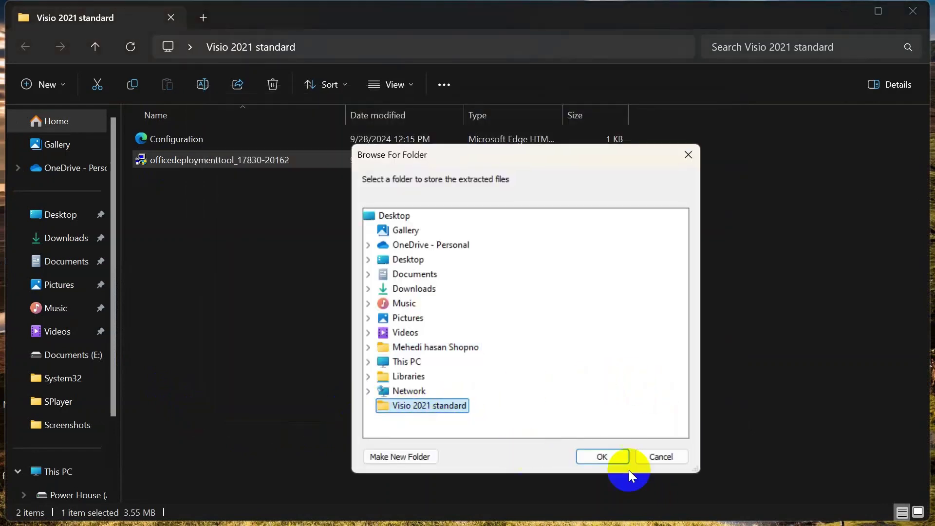
pyautogui.click(602, 456)
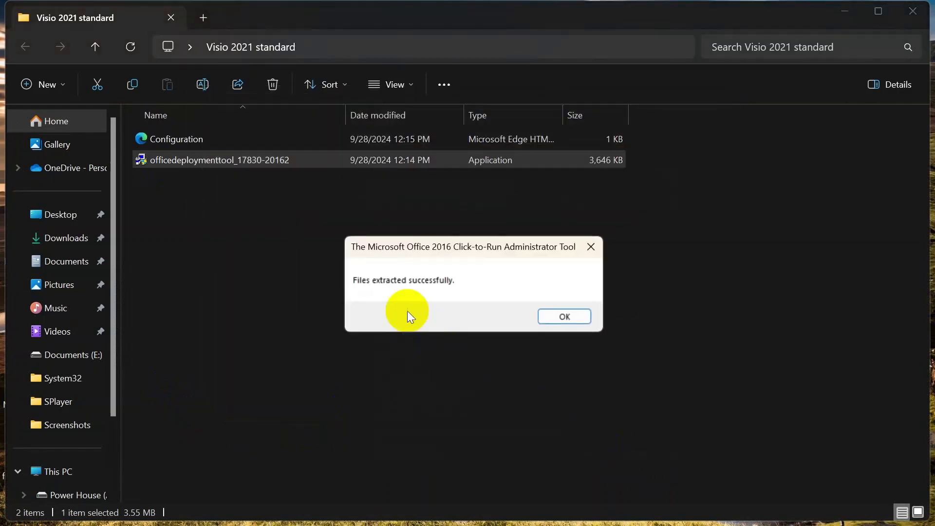
pyautogui.click(564, 316)
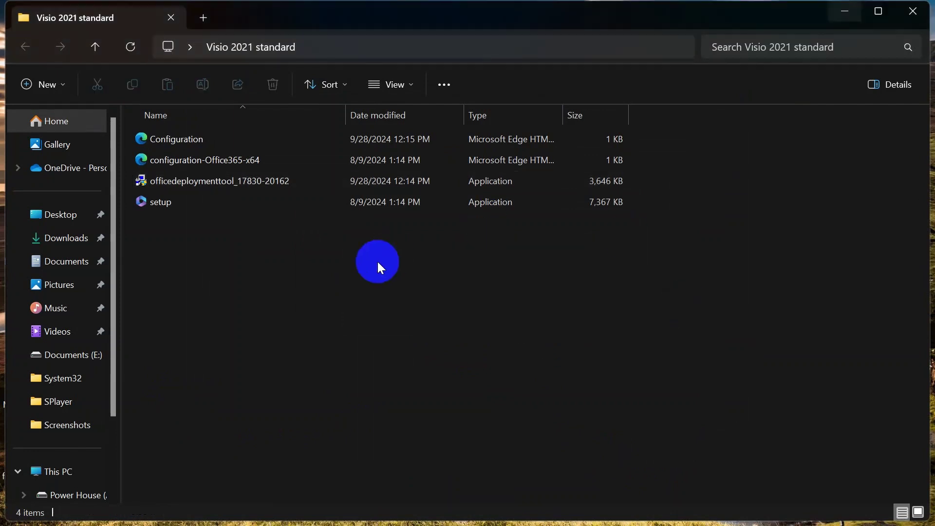
# Open Command Prompt in the Visio 2021 standard folder from Explorer's address bar.
pyautogui.click(366, 43)
pyautogui.write('cmd')
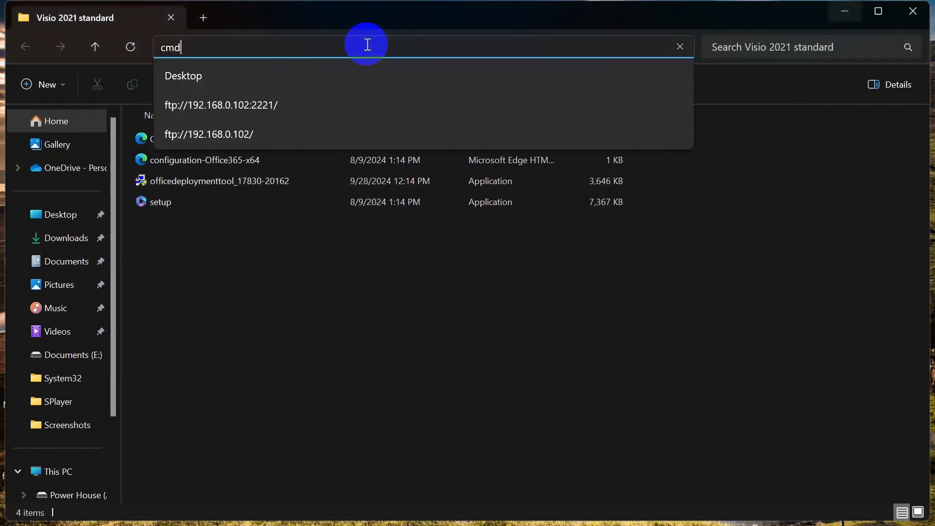
pyautogui.press('Return')
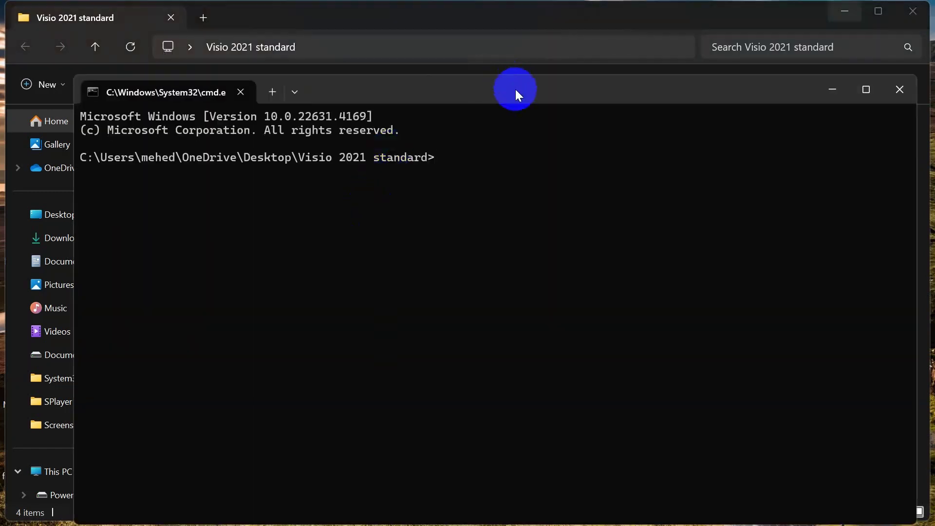
pyautogui.moveTo(515, 89); pyautogui.dragTo(480, 75)
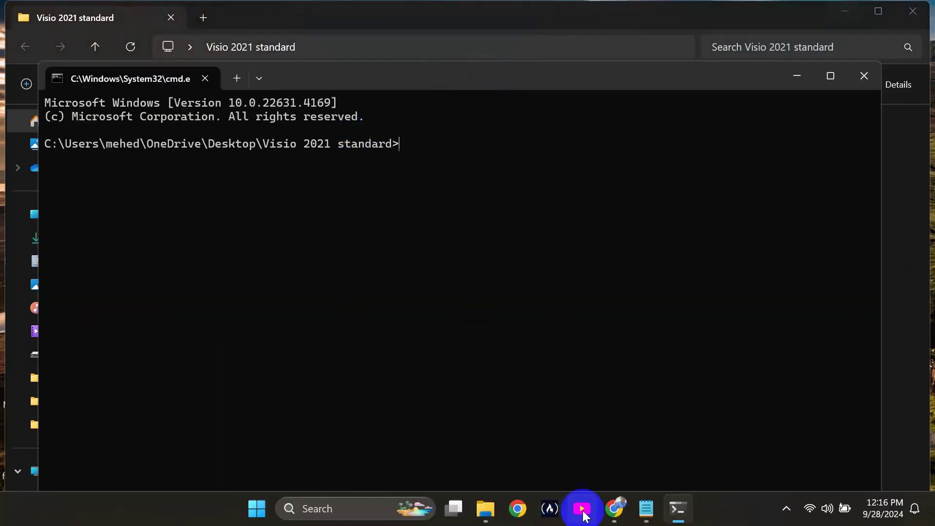
# Copy 'setup.exe /configure configuration.xml' from Notepad and paste it into the prompt.
pyautogui.click(643, 508)
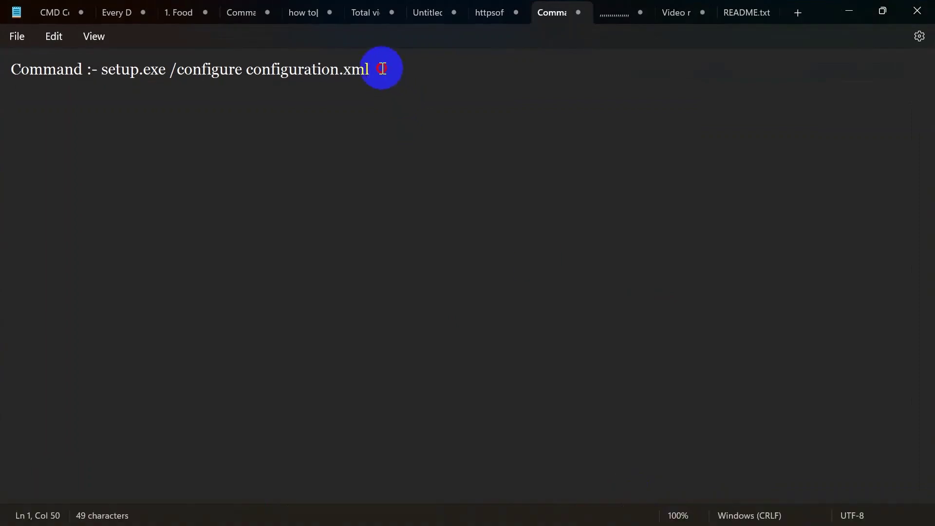
pyautogui.moveTo(373, 70); pyautogui.dragTo(107, 74)
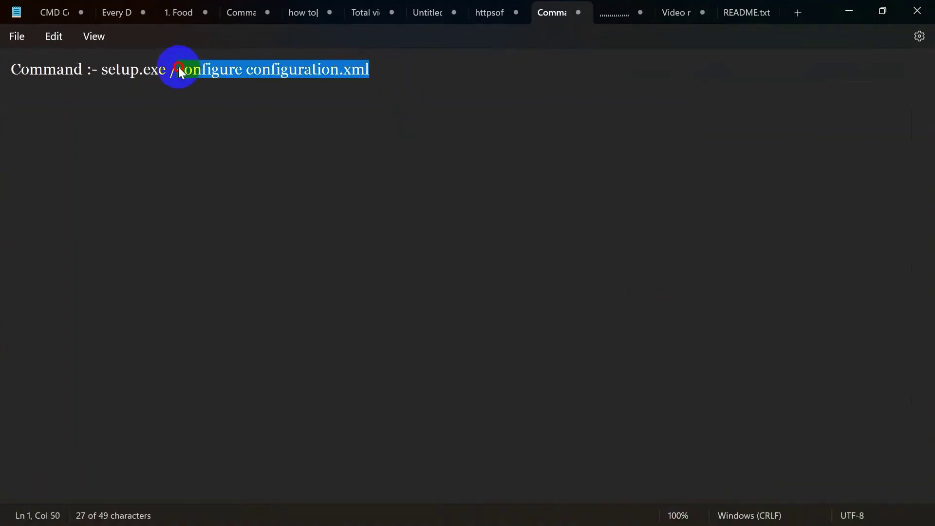
pyautogui.rightClick(106, 73)
pyautogui.click(145, 152)
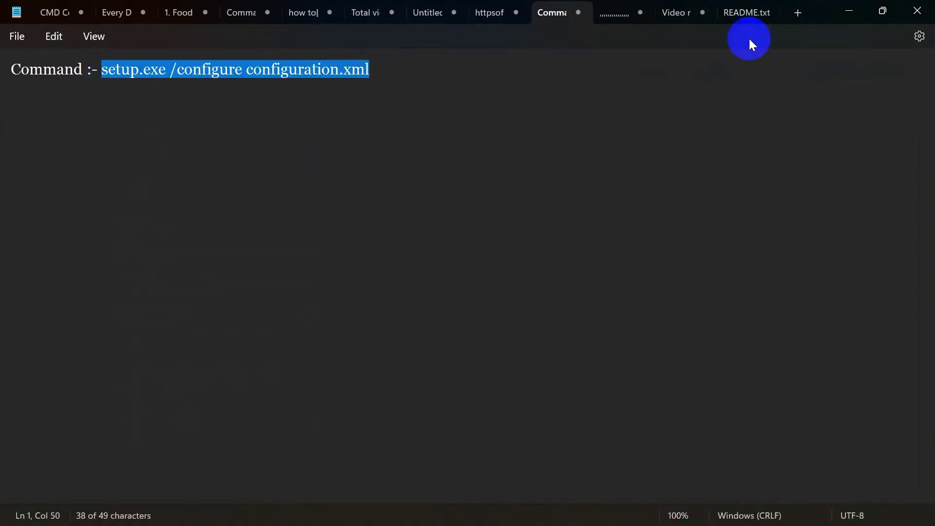
pyautogui.click(848, 14)
pyautogui.rightClick(442, 133)
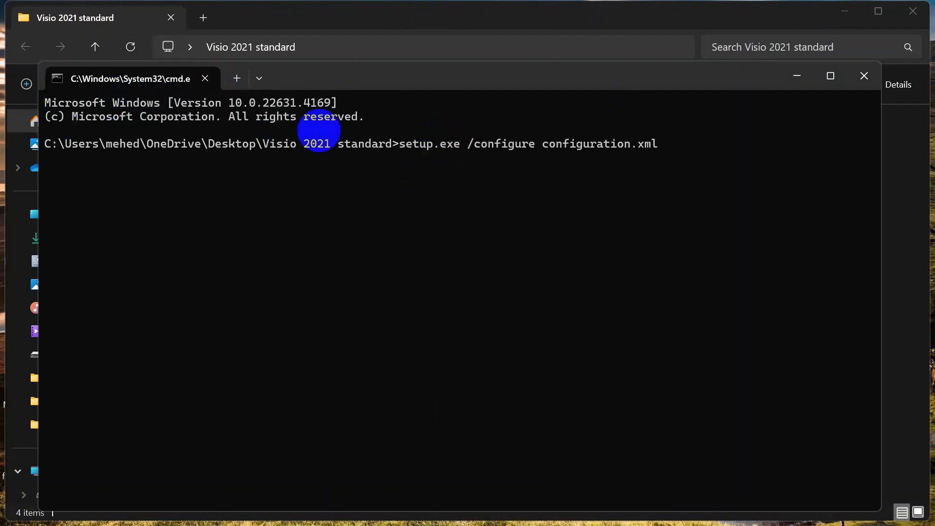
# Run setup.exe /configure to install Office, then dismiss the 'Office is installed now' message.
pyautogui.press('Return')
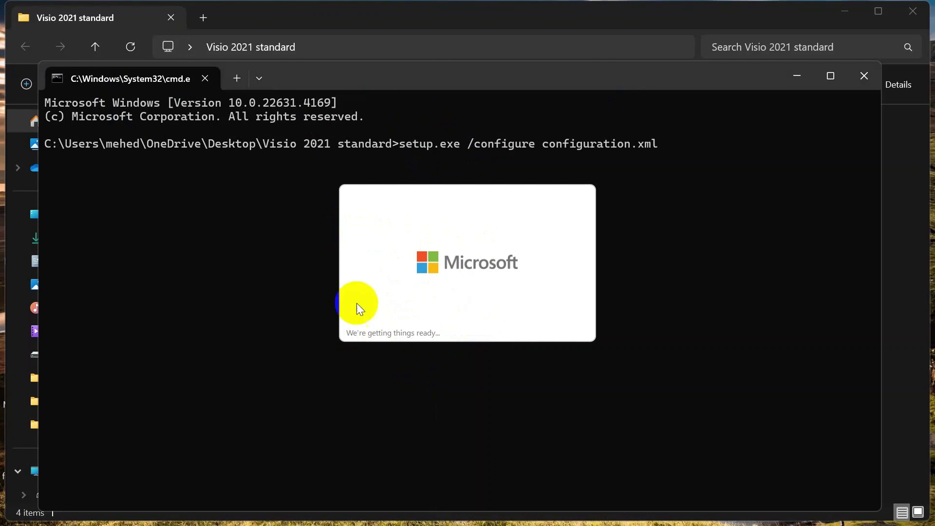
pyautogui.click(658, 508)
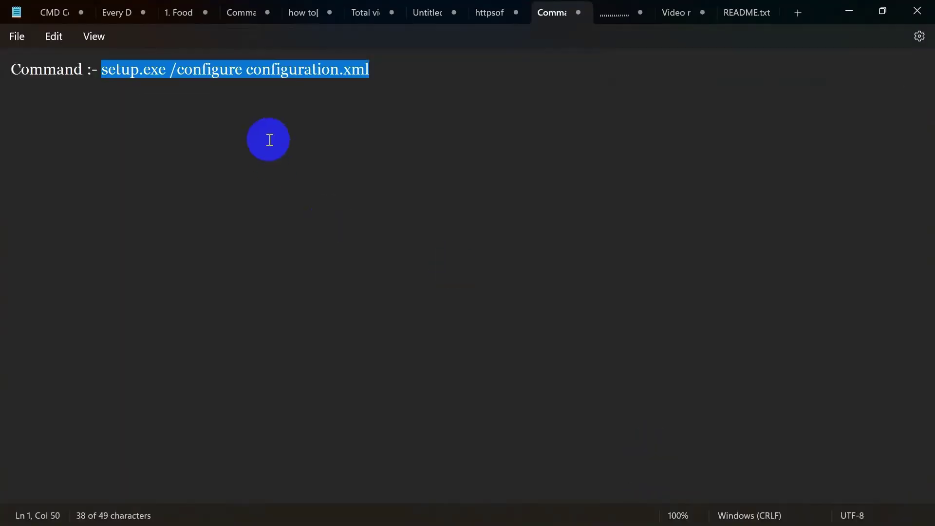
pyautogui.click(381, 140)
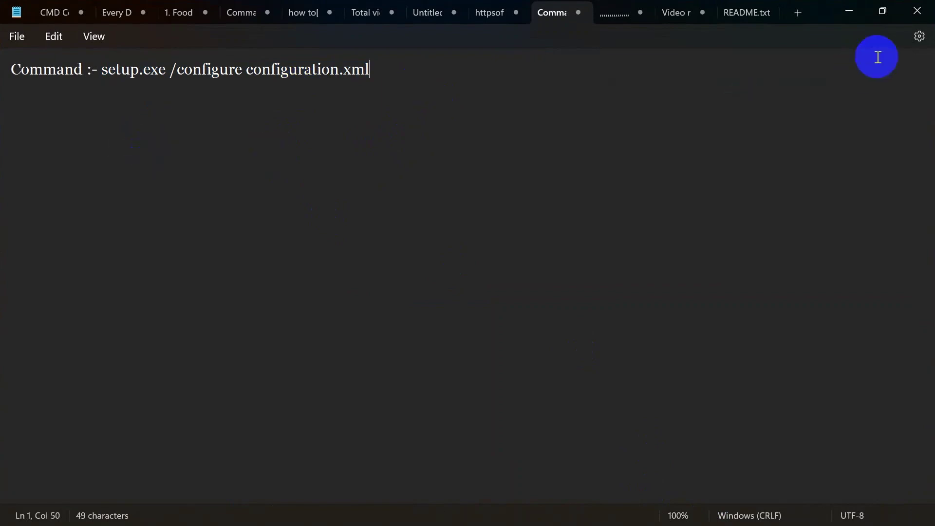
pyautogui.click(849, 11)
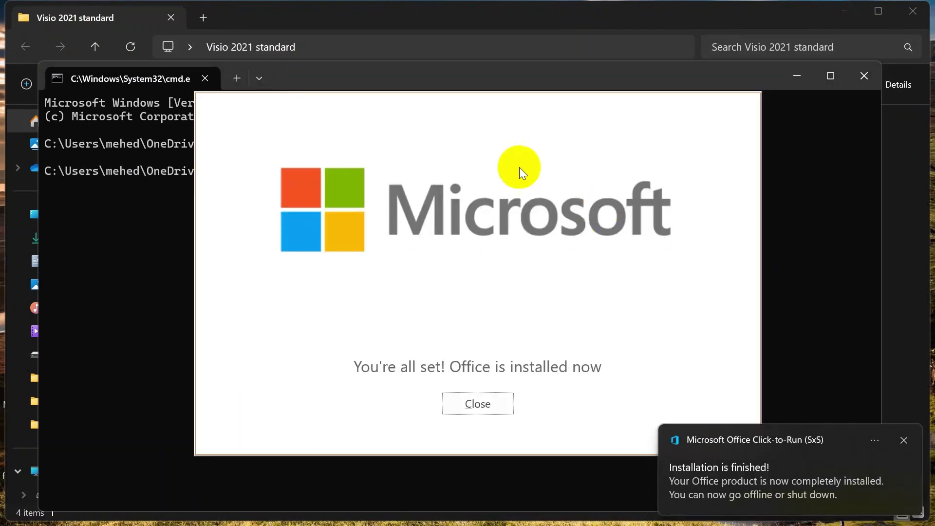
pyautogui.click(474, 403)
pyautogui.click(790, 76)
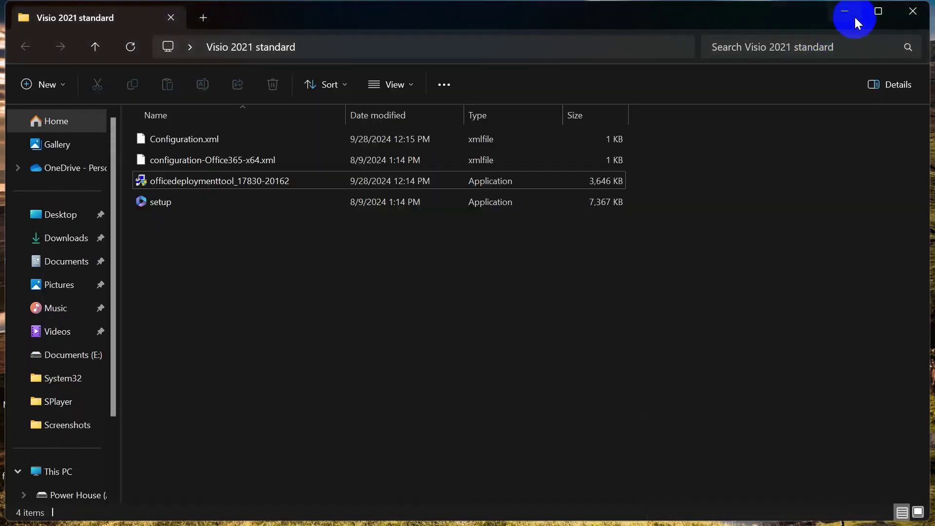
# Minimize the folder window and open Windows Search to look for Visio.
pyautogui.click(845, 9)
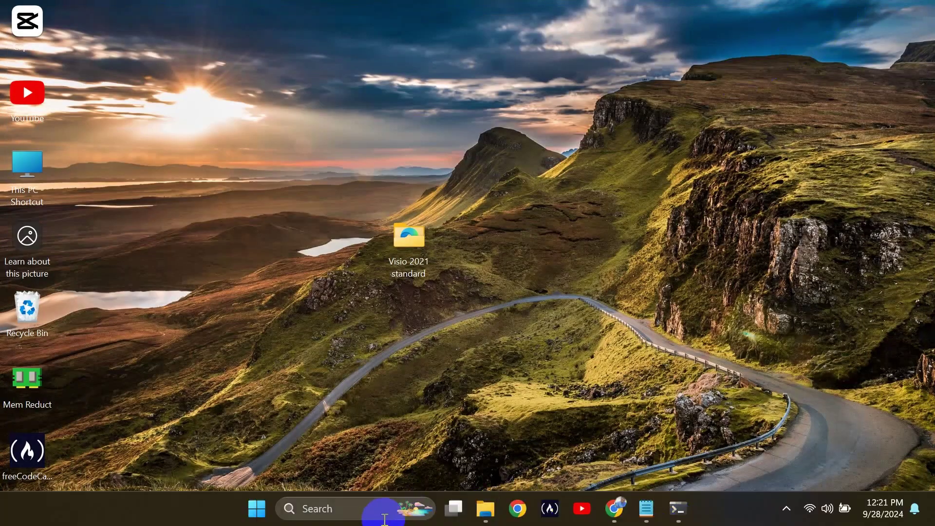
pyautogui.click(379, 509)
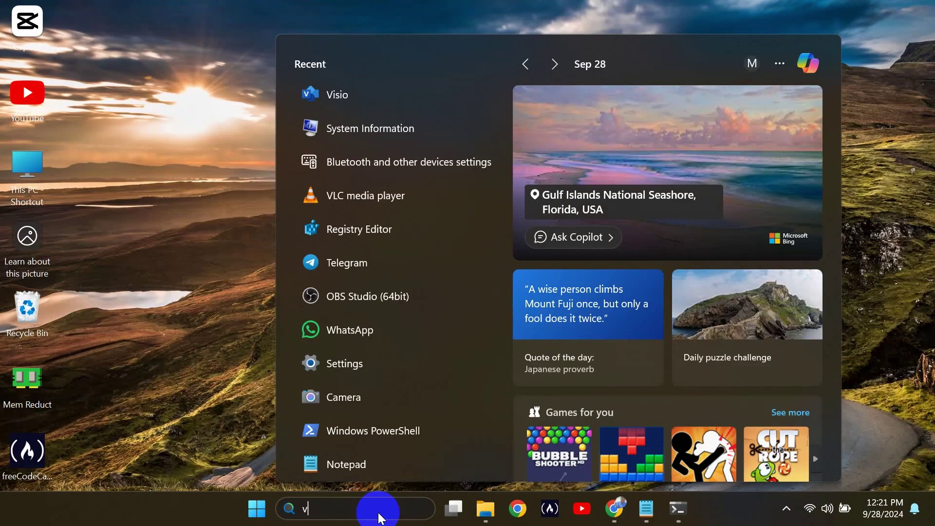
pyautogui.write('visio')
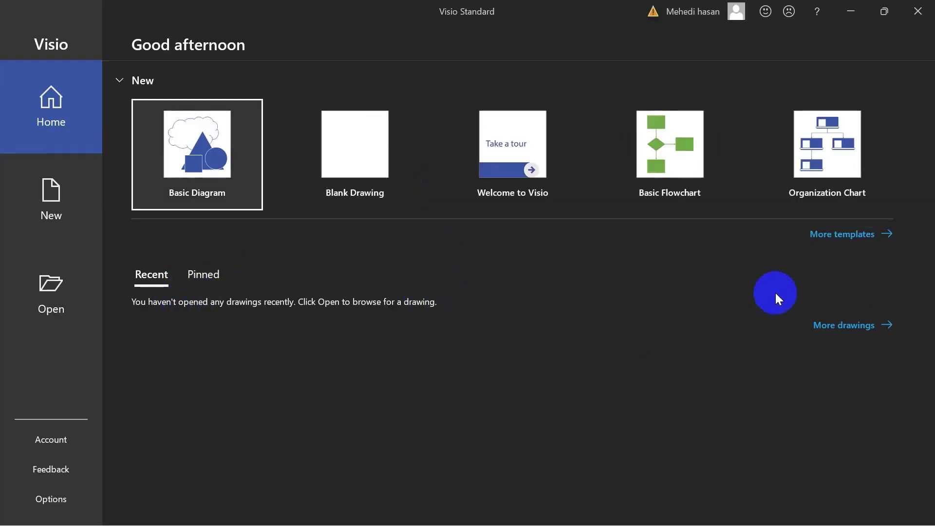
# Choose 'No, don't send optional data', accept the privacy prompts, then minimize Visio.
pyautogui.click(716, 436)
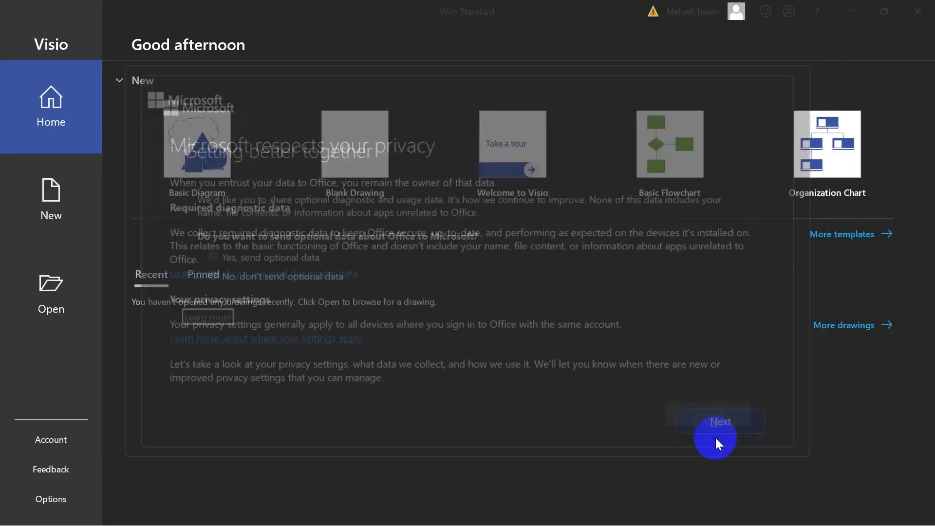
pyautogui.click(186, 277)
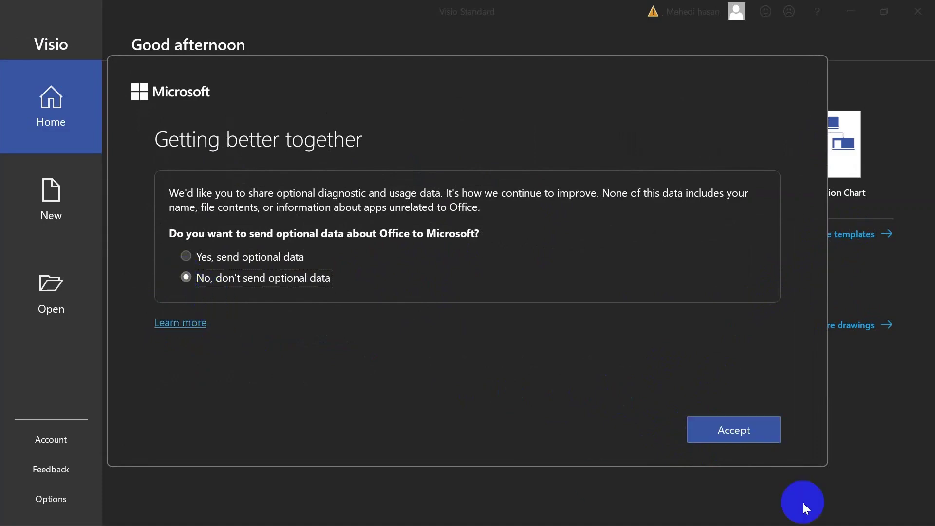
pyautogui.click(779, 430)
pyautogui.click(747, 432)
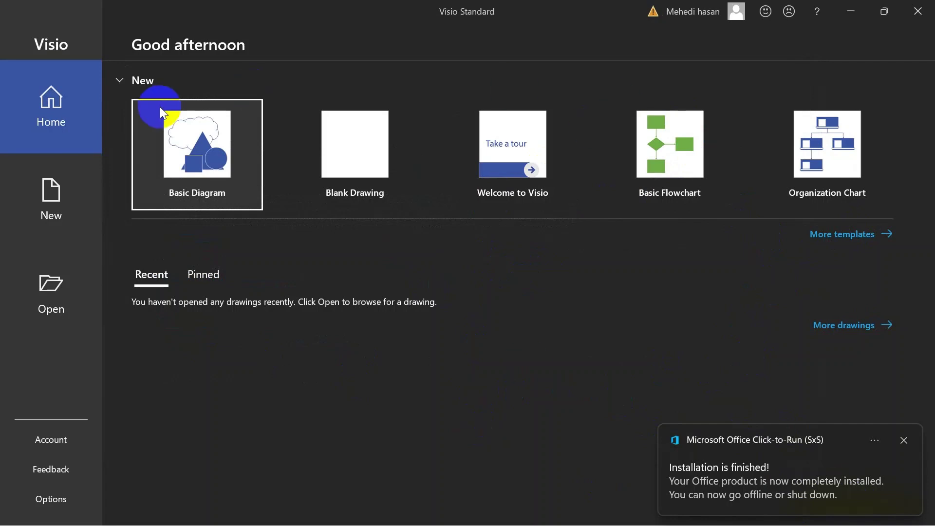
pyautogui.click(855, 14)
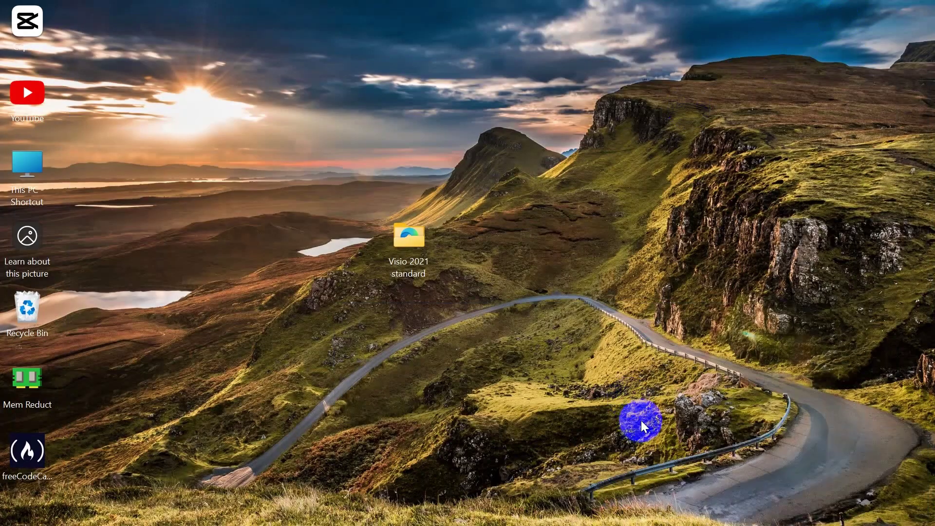